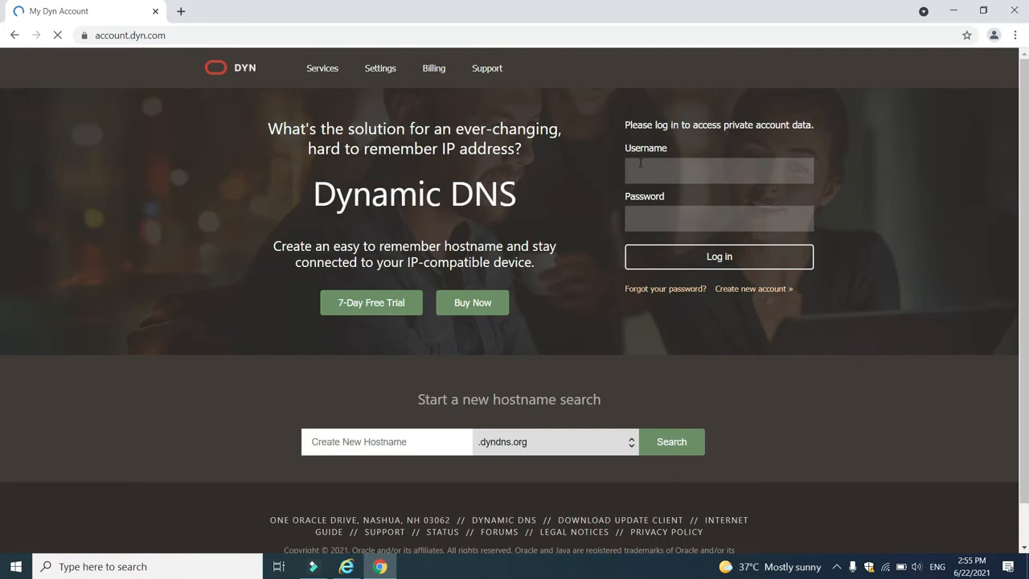
Step: Clear the partly typed login username and add the 7-day free DynDNS Pro trial
click(635, 169)
text(shamee)
key(BackSpace)
key(BackSpace)
key(BackSpace)
key(BackSpace)
key(BackSpace)
key(BackSpace)
click(361, 309)
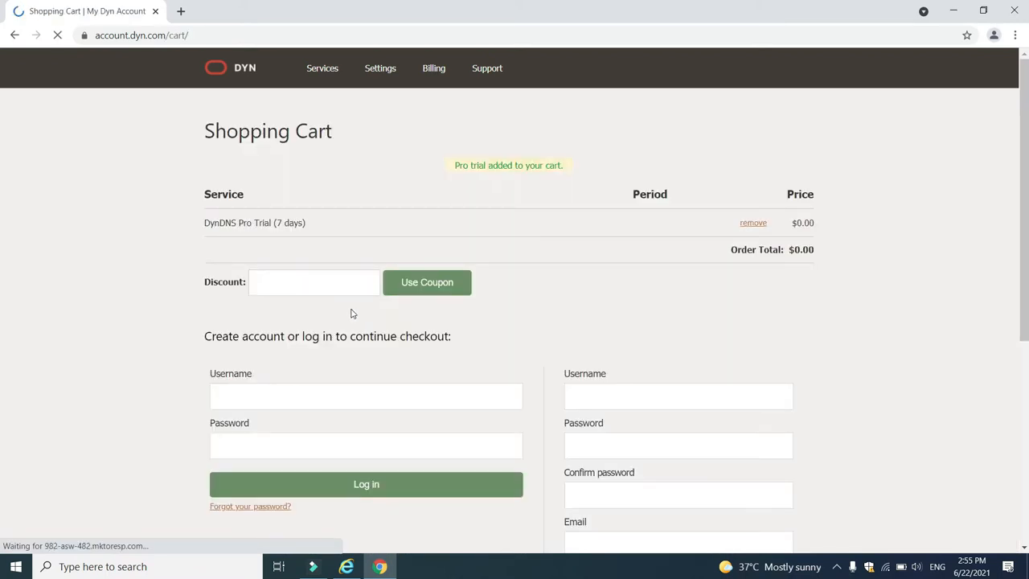
scroll(464, 369, down, 2)
scroll(463, 369, up, 2)
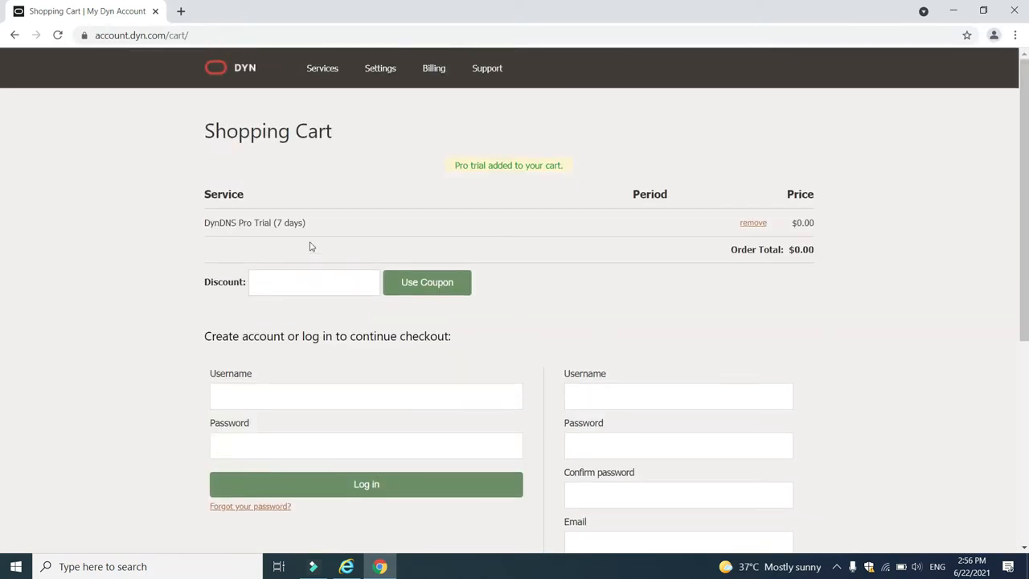
scroll(538, 301, down, 2)
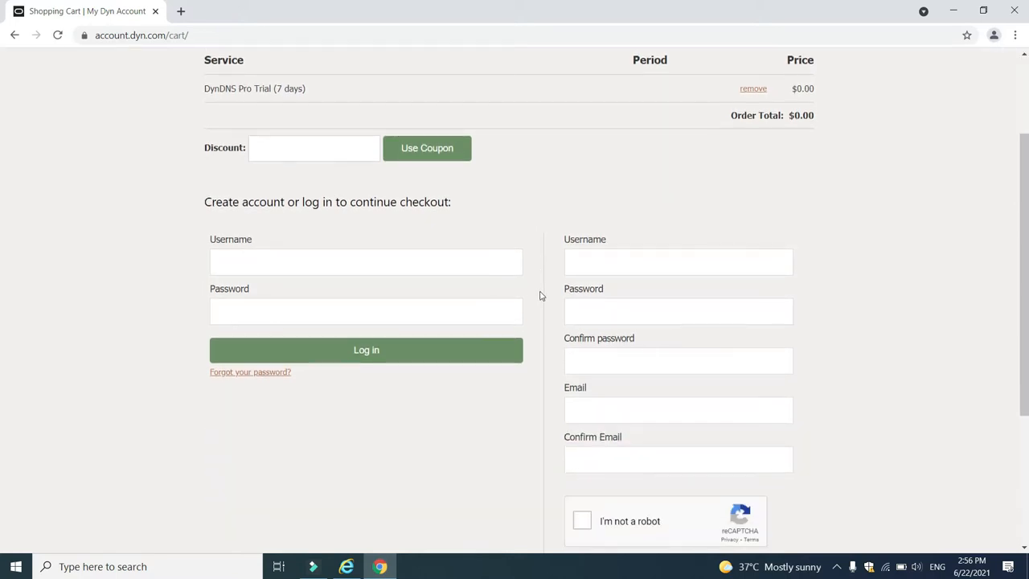
Step: Enter the new account's username, password and matching password confirmation
click(573, 274)
text(shameer)
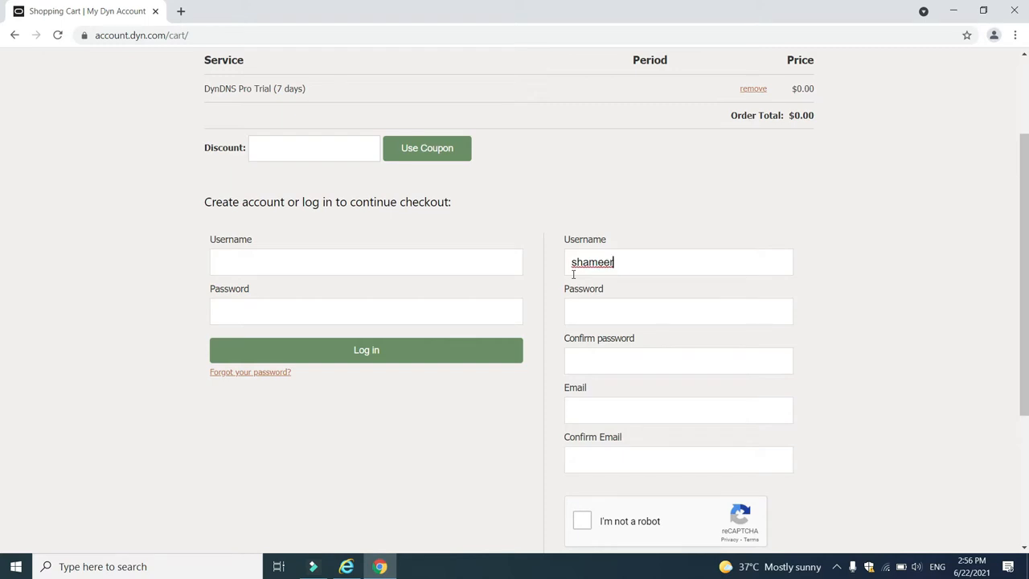
text(elv)
click(575, 307)
text(****)
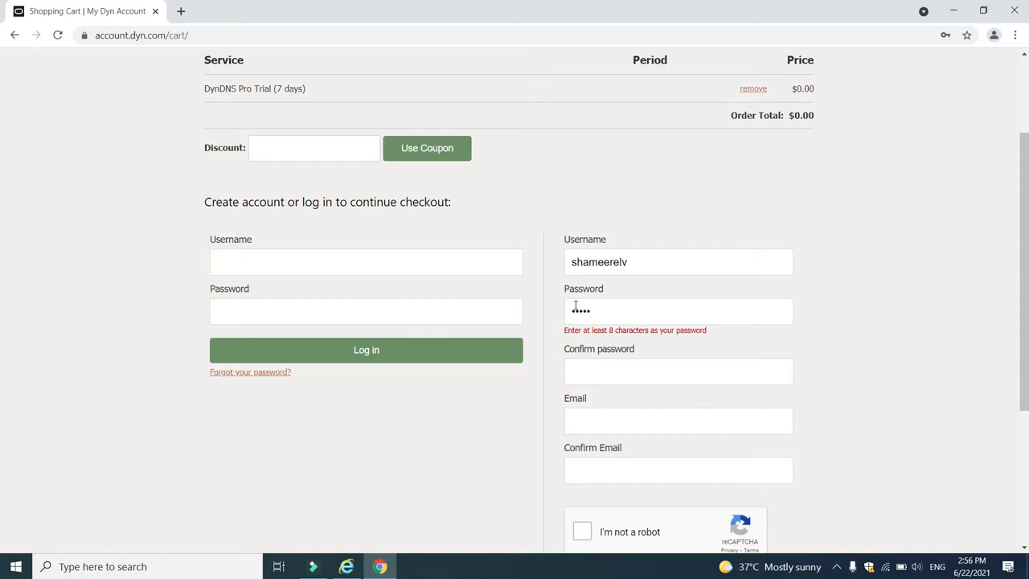
text(***)
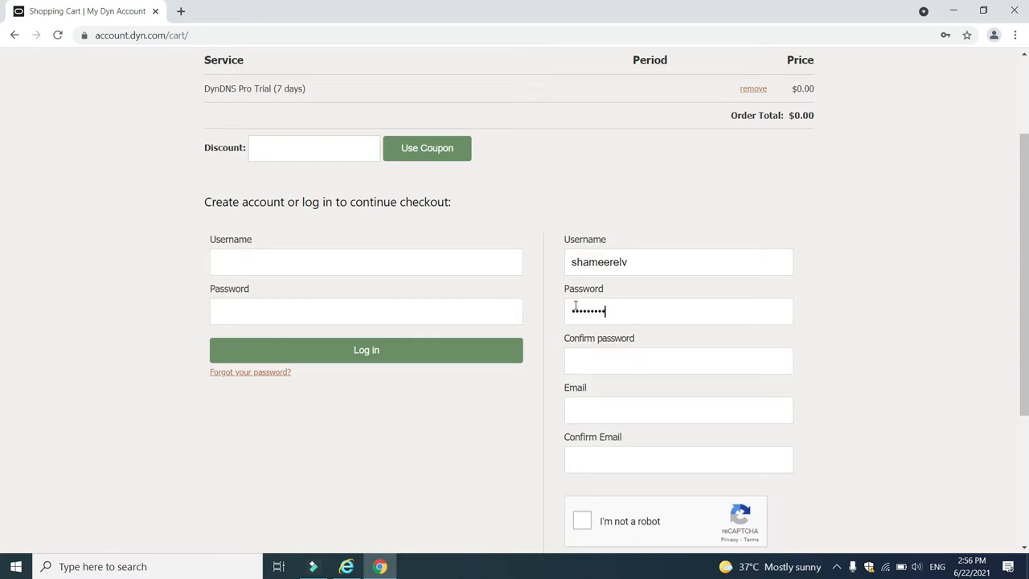
click(580, 357)
text(*********)
Step: Fill in the account's e-mail address and confirm it in the second e-mail field
click(578, 398)
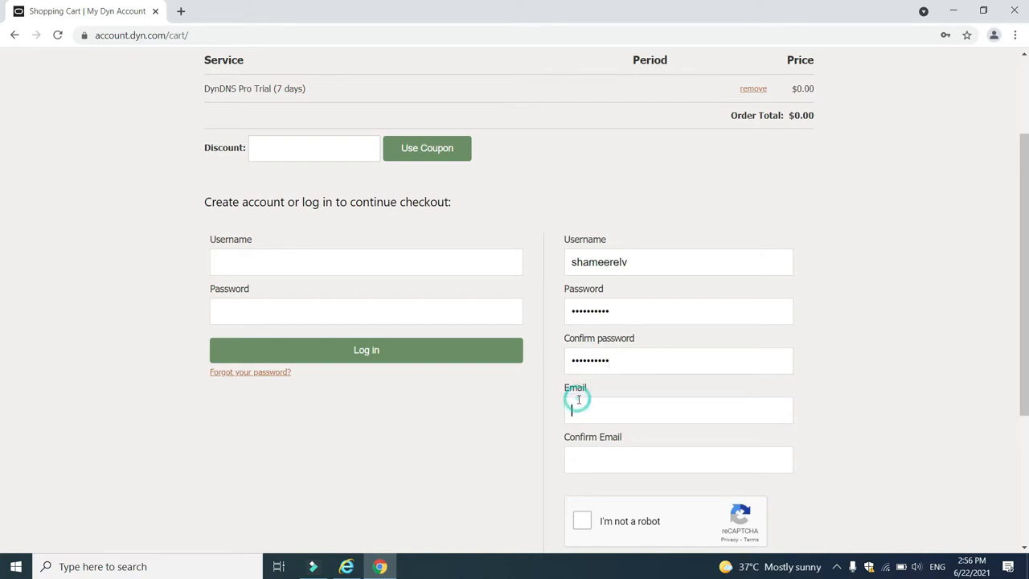
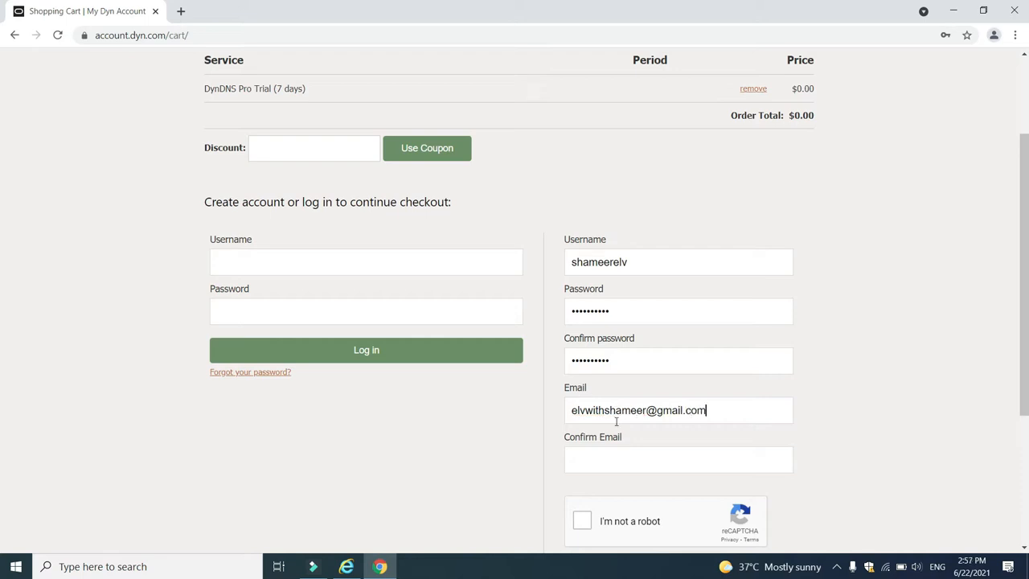
click(612, 451)
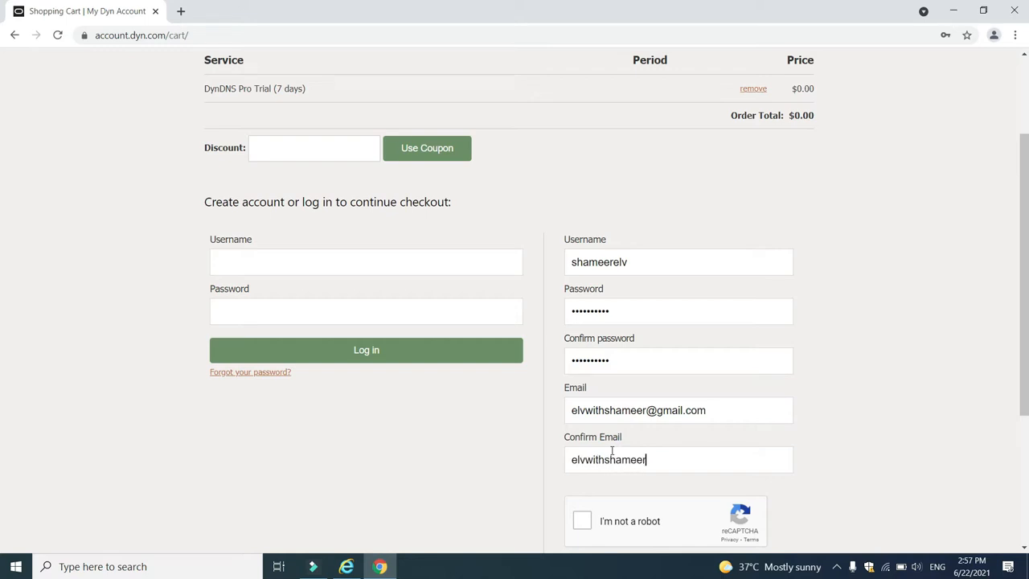
scroll(603, 394, down, 2)
Step: Solve the reCAPTCHA by marking three crosswalk tiles, accept Oracle's terms, and create the account
click(582, 387)
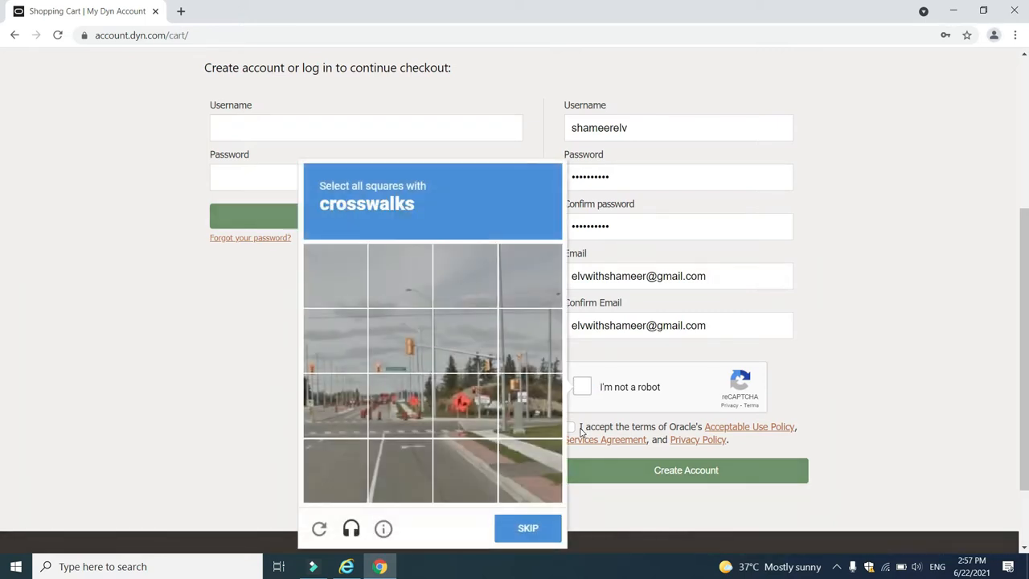
click(335, 424)
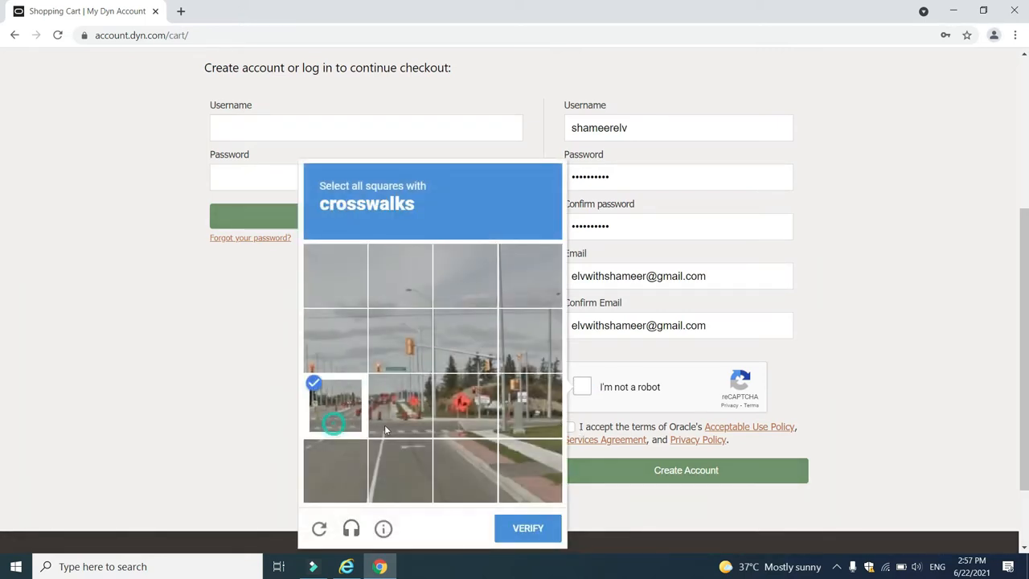
click(385, 429)
click(464, 424)
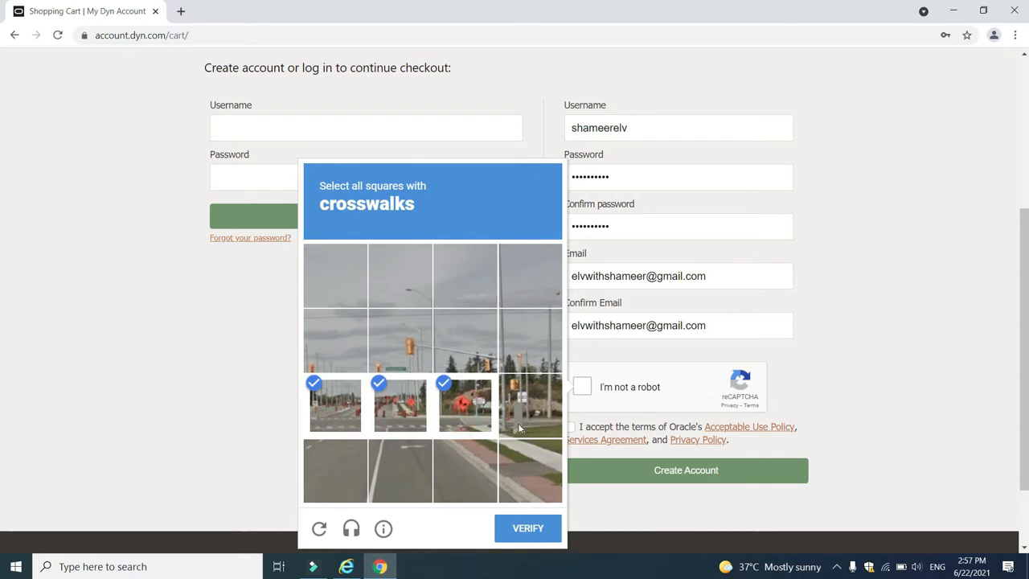
click(544, 528)
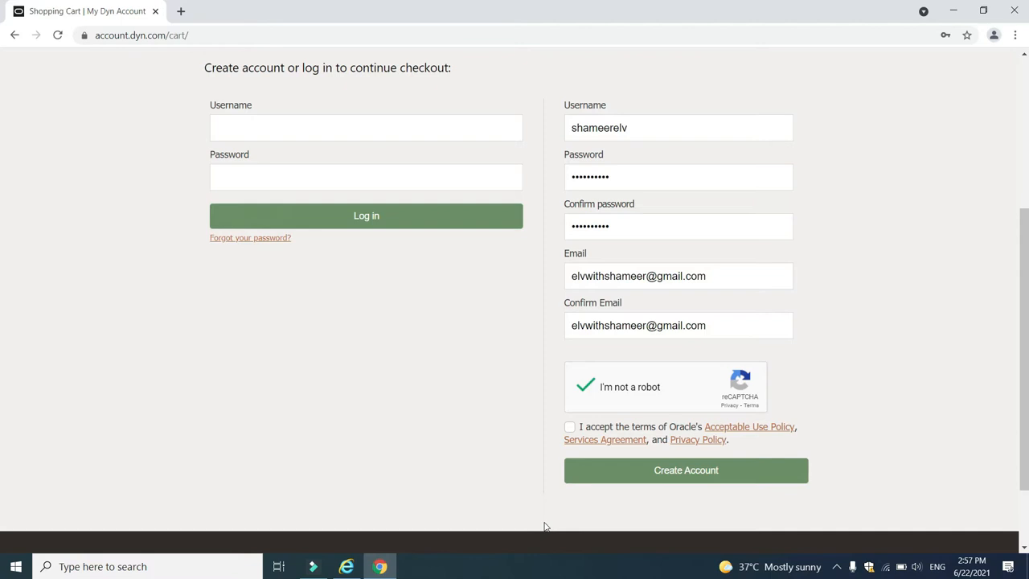
click(570, 427)
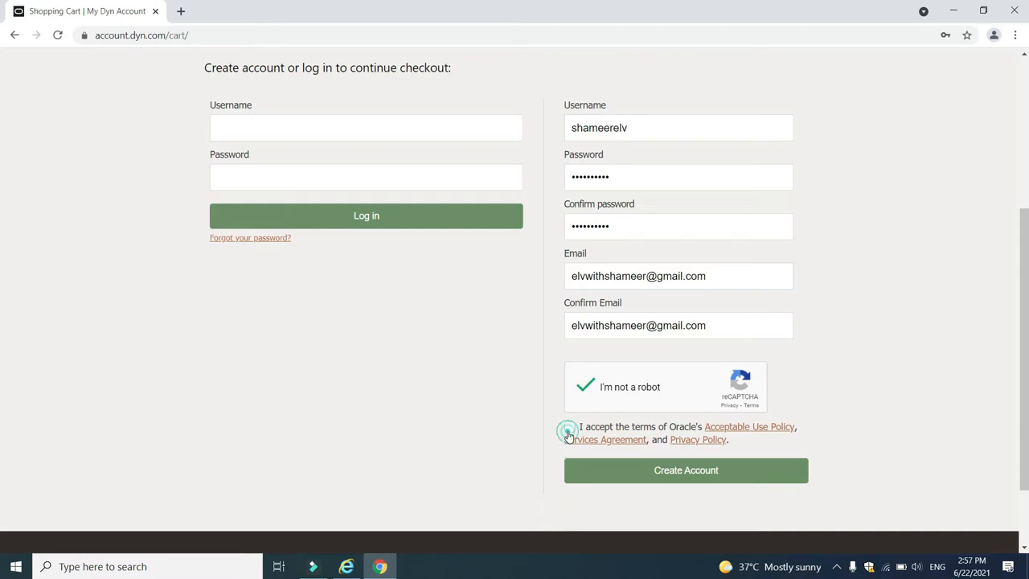
click(624, 470)
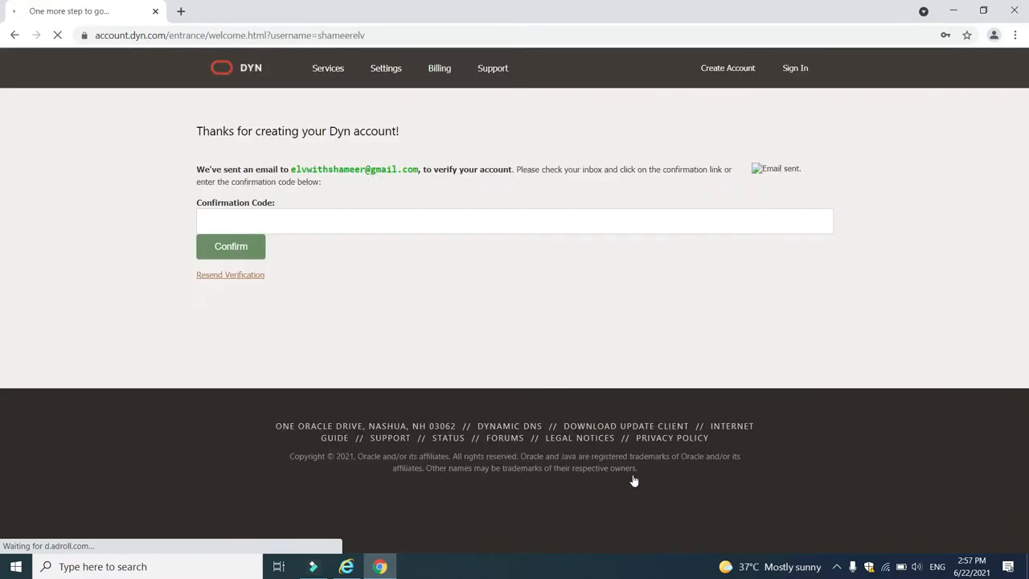
Step: Enter the confirmation code from the verification e-mail and confirm the account
click(315, 218)
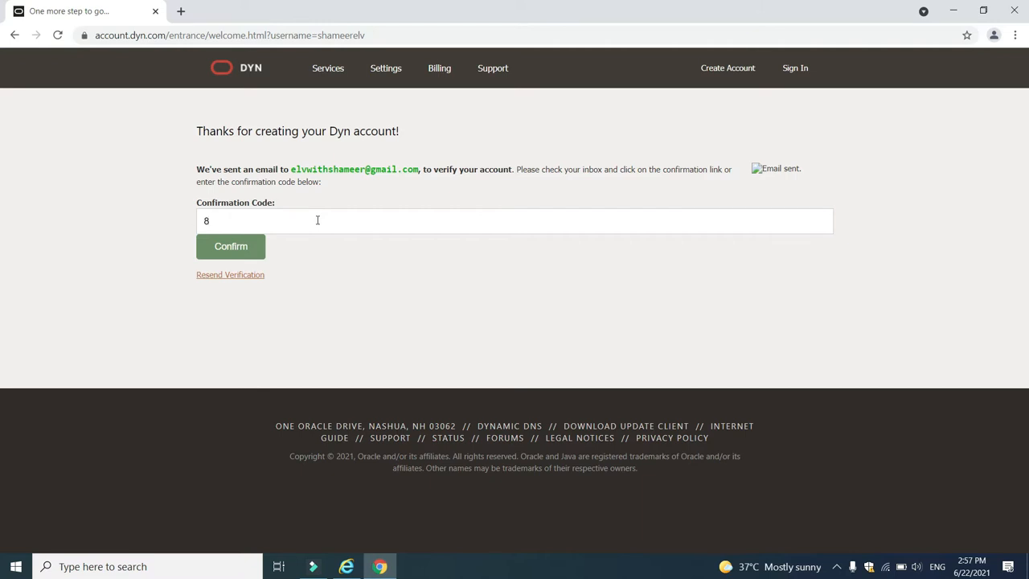
click(260, 247)
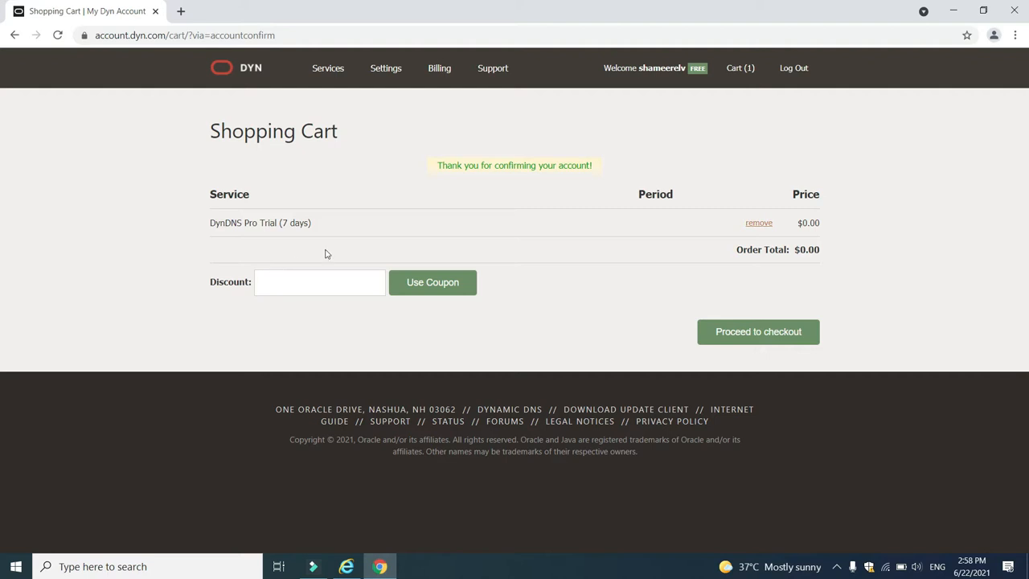
Step: Proceed from the cart to checkout for the free 7-day DynDNS Pro trial
click(723, 332)
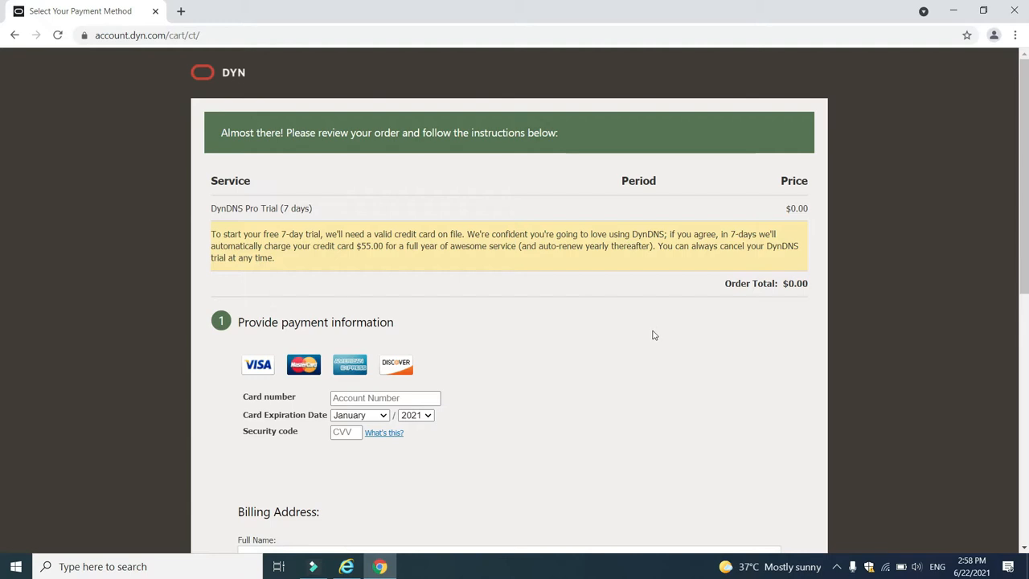
scroll(652, 335, down, 2)
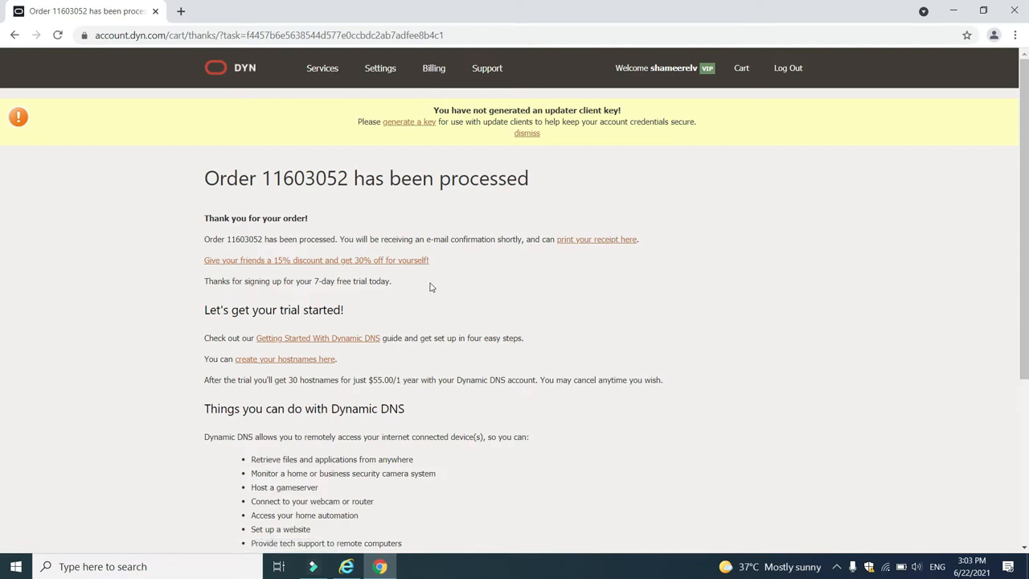
scroll(430, 287, down, 3)
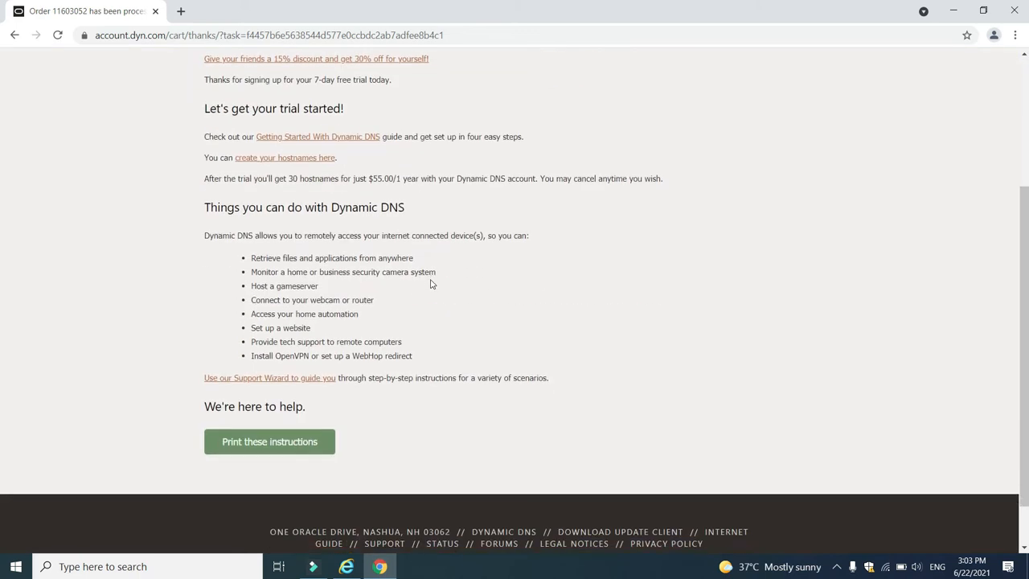
scroll(401, 311, up, 4)
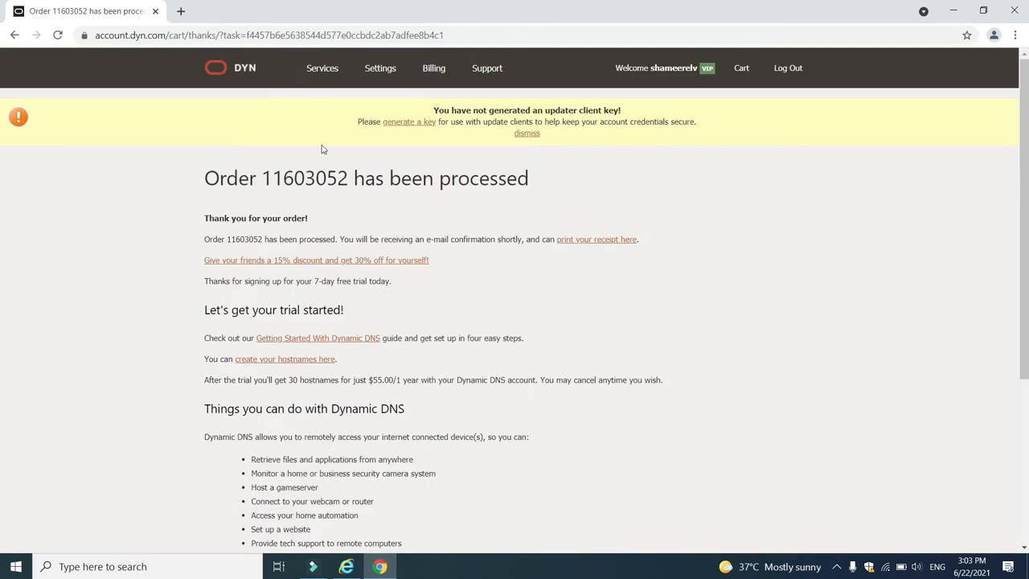
mouse_move(321, 71)
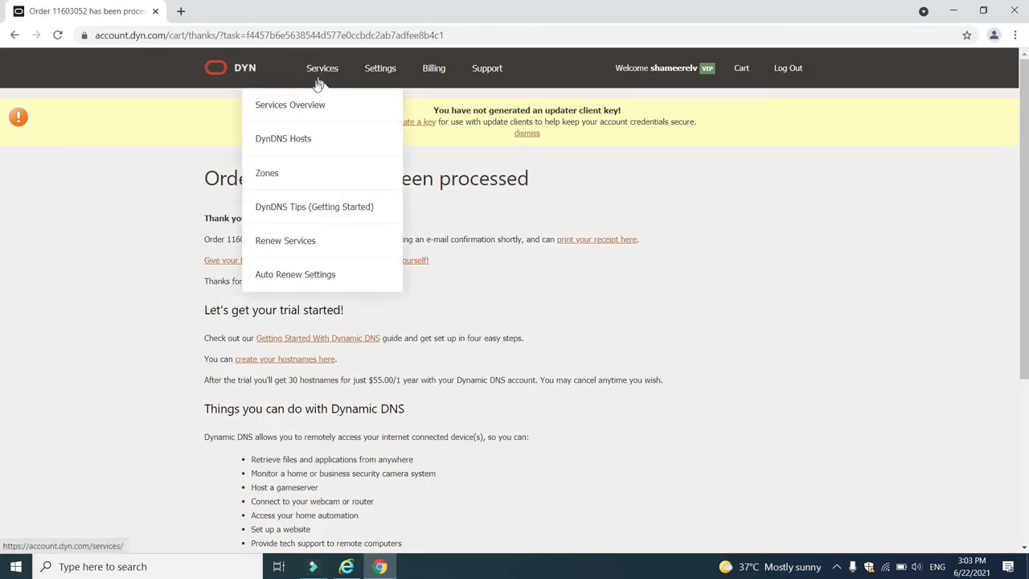
Step: Open DynDNS Hosts and start a new hostname named 'test1'
click(299, 139)
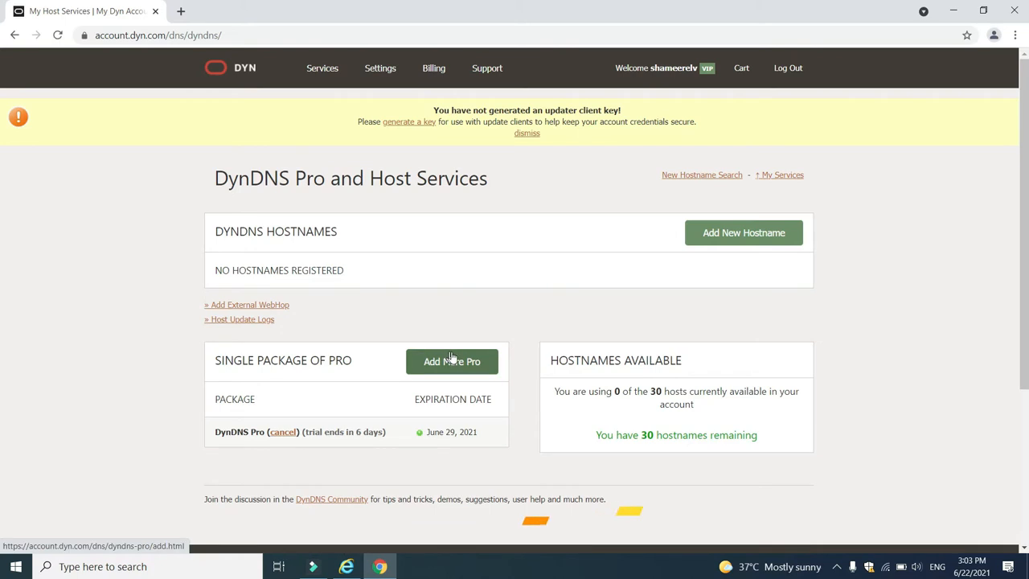
click(721, 233)
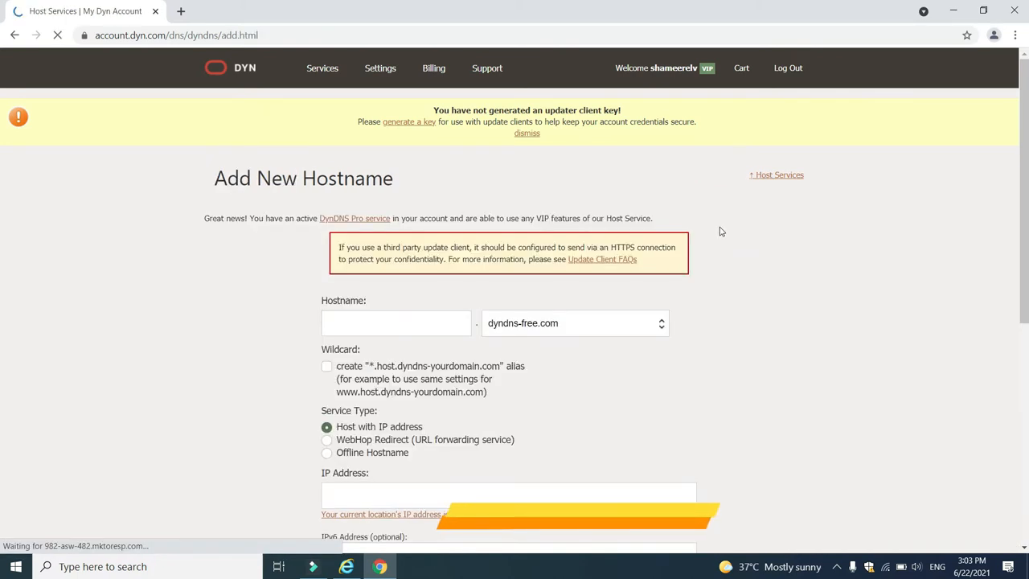
click(368, 322)
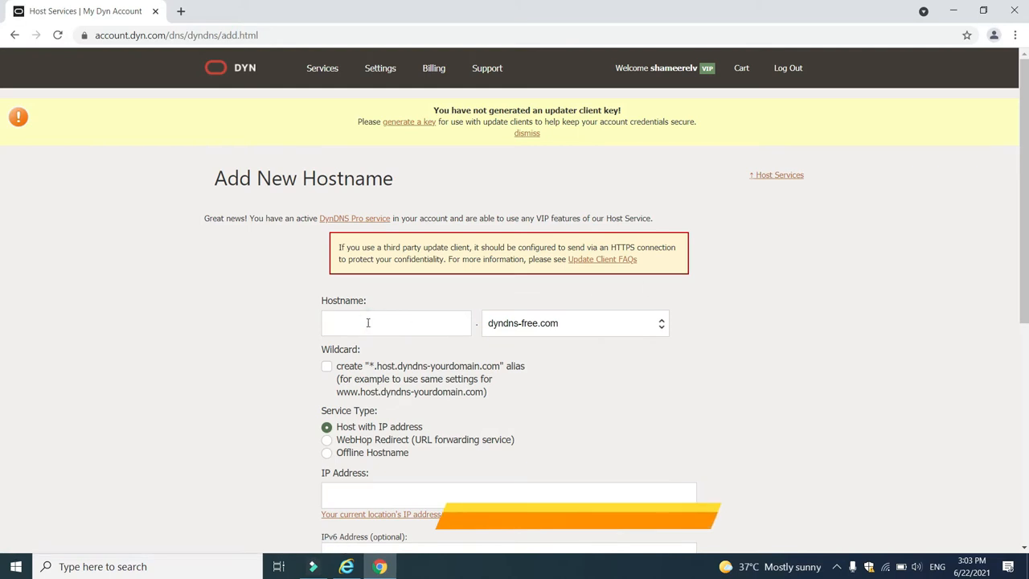
text(te)
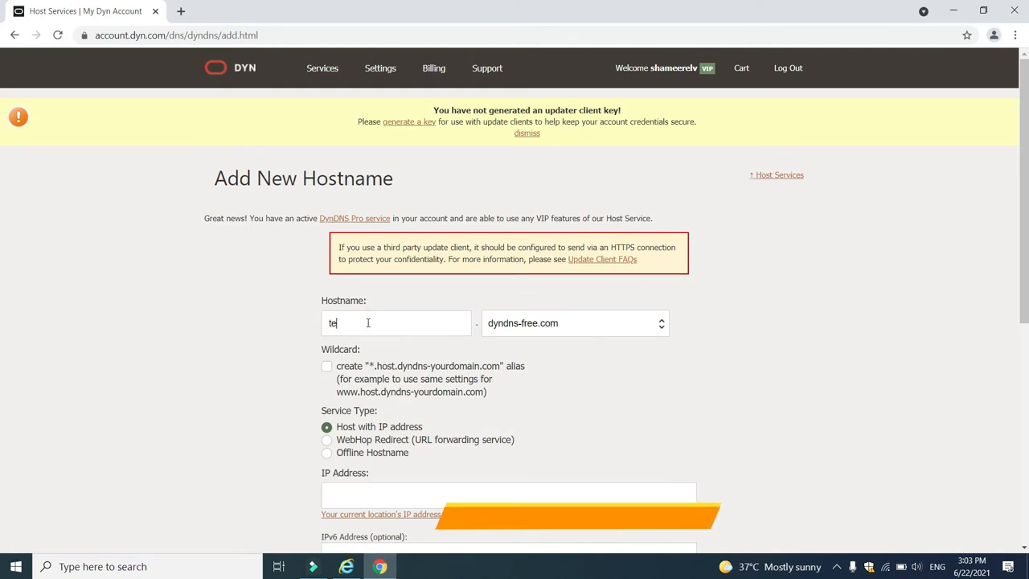
text(st1)
Step: Choose dyndns.org from the domain list for the new hostname
click(662, 325)
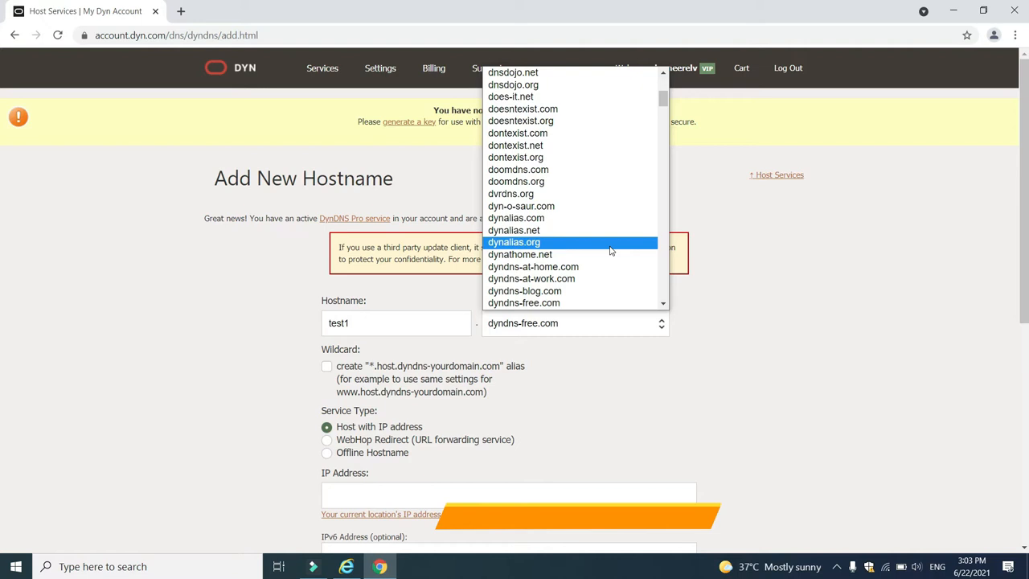
scroll(610, 252, down, 5)
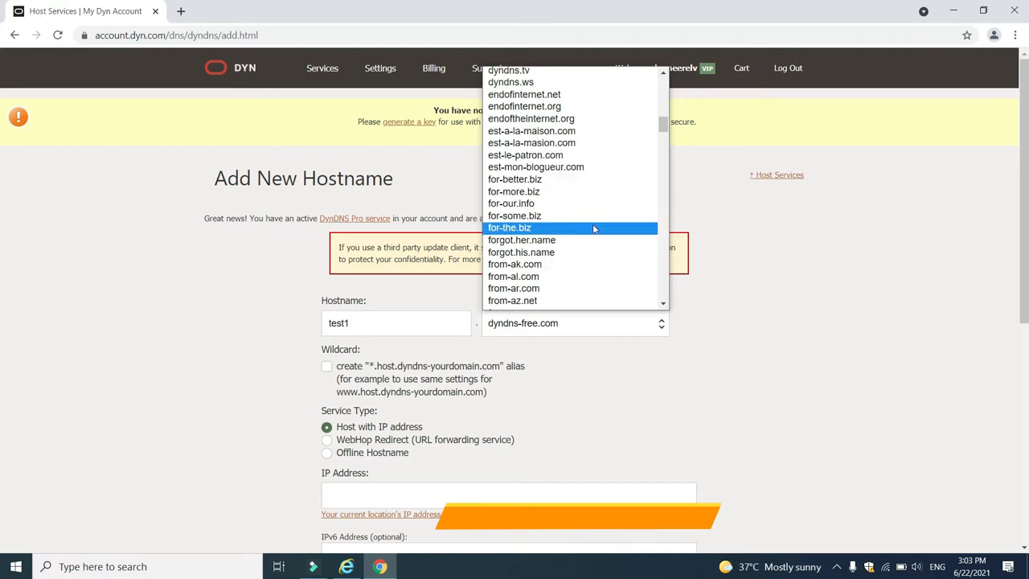
scroll(593, 231, down, 5)
scroll(593, 231, up, 10)
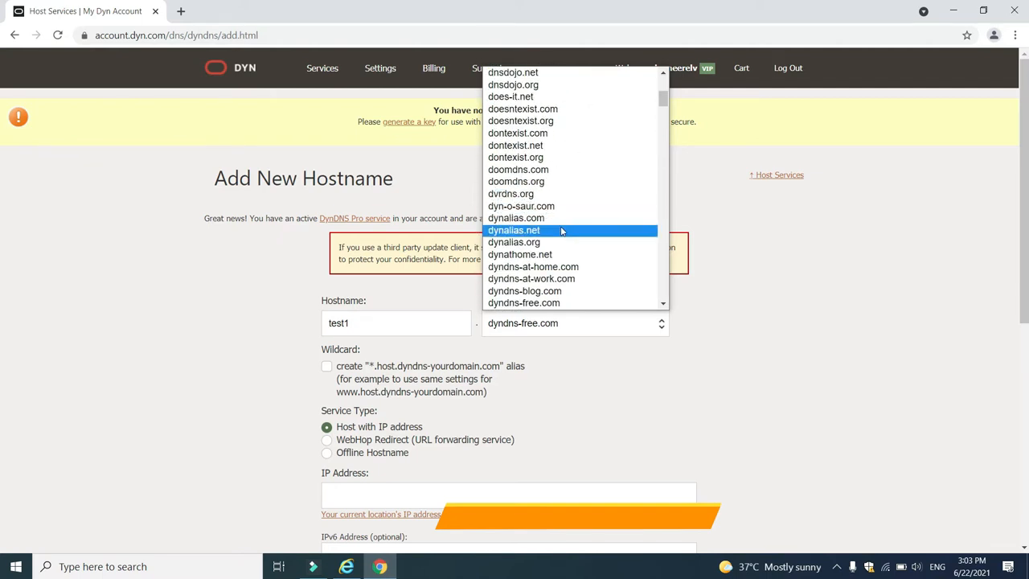
scroll(562, 232, down, 3)
scroll(562, 233, down, 3)
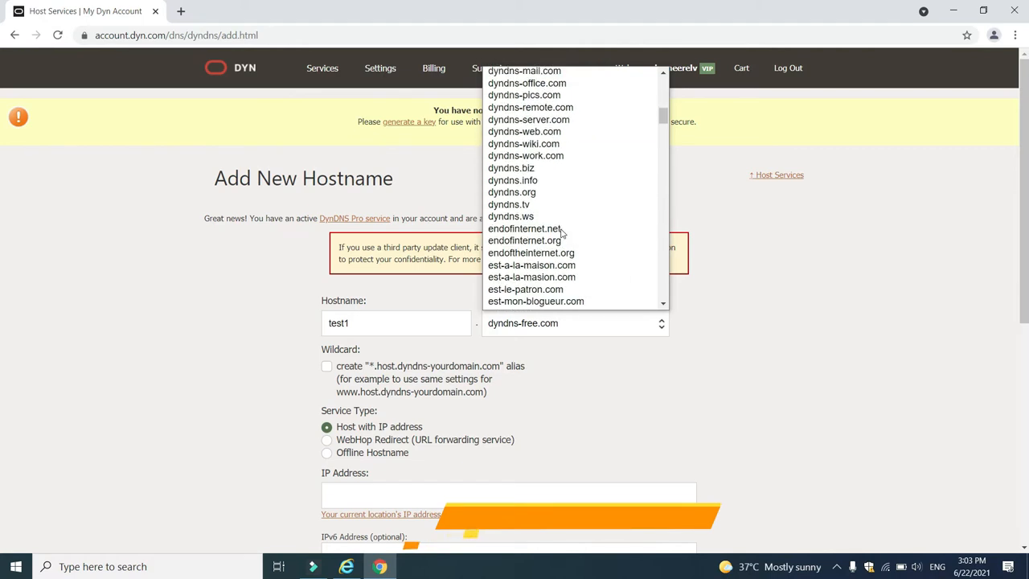
click(547, 194)
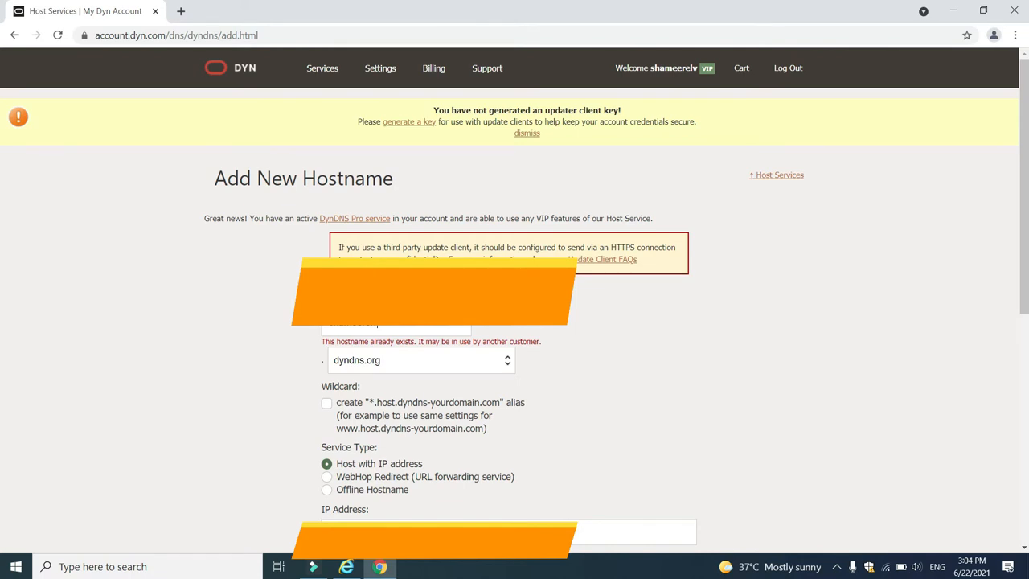
Step: Activate the new dyndns.org hostname and select its name in the Host Services list
scroll(375, 366, down, 3)
click(458, 460)
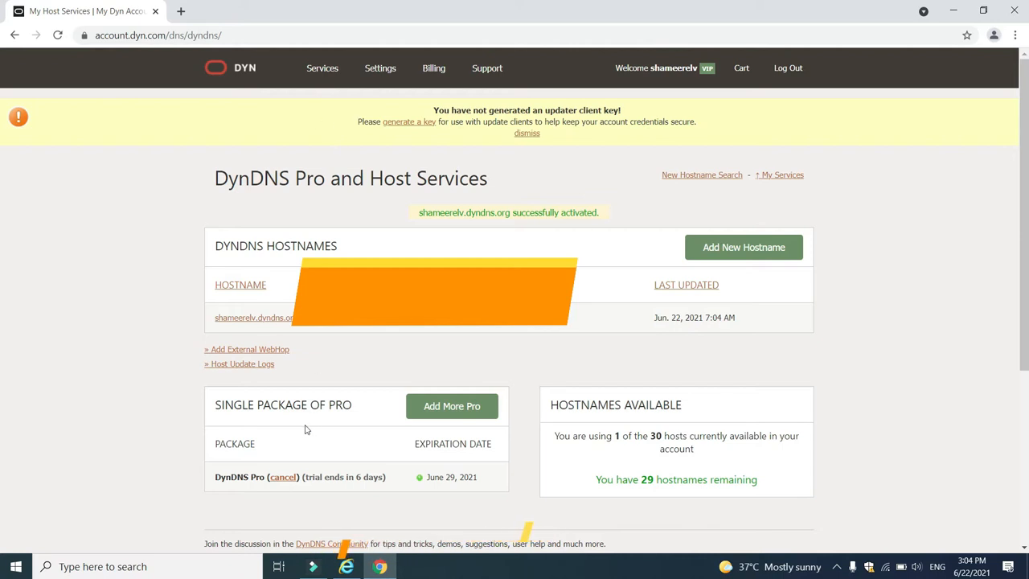
drag(238, 318, 207, 318)
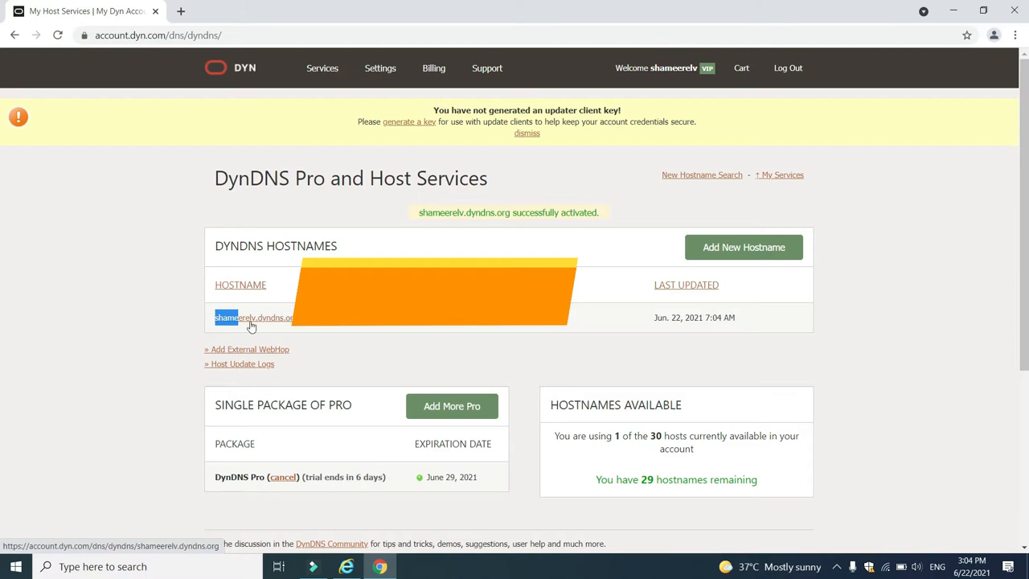
drag(213, 320, 306, 322)
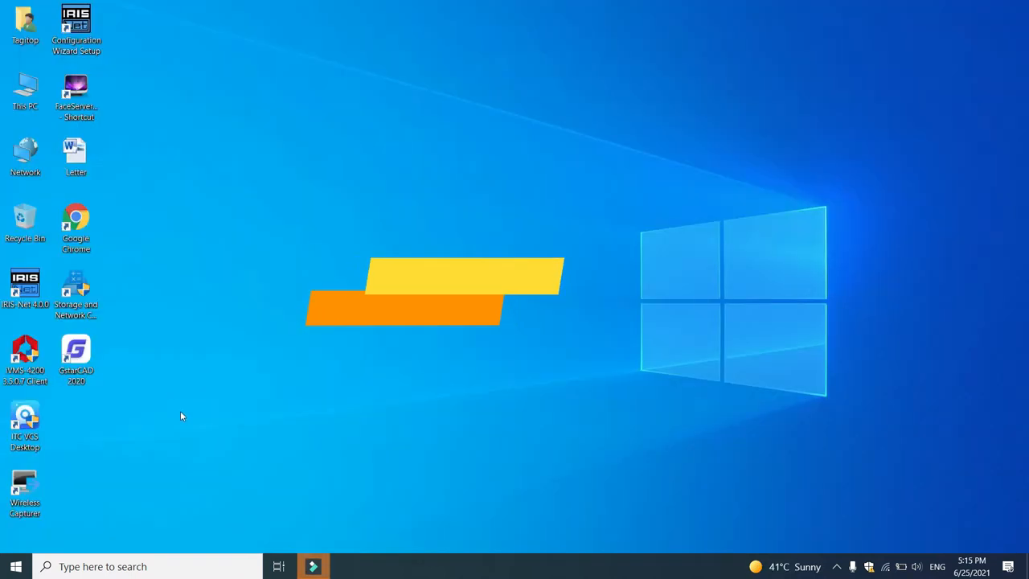
Step: Search Windows for 'inter' and launch Internet Explorer from the results
click(173, 568)
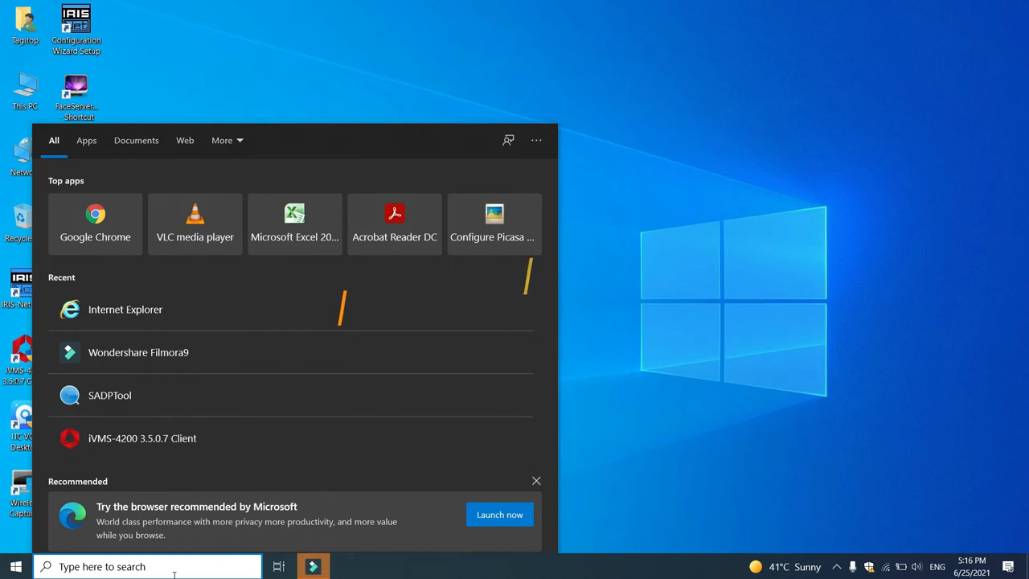
text(inter)
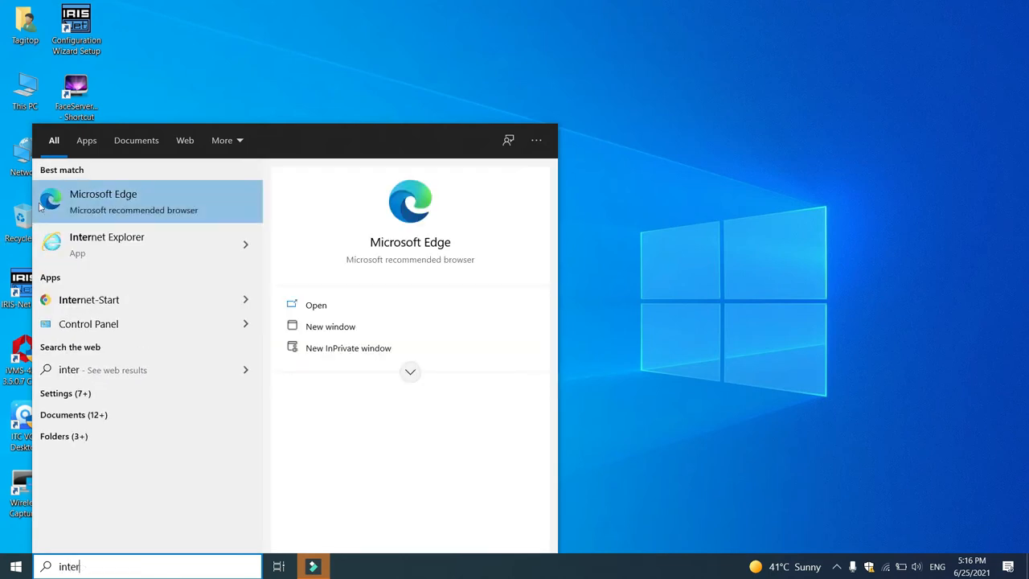
click(87, 247)
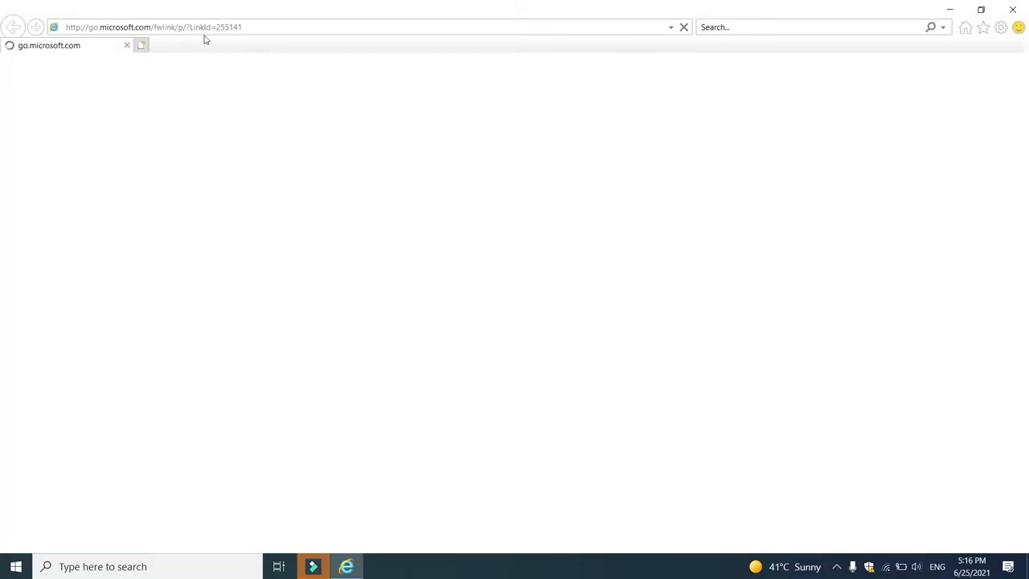
Step: Browse to 192.168.100.1, removing the autocompleted suffix so the router login page loads
click(258, 26)
text(192.168.1)
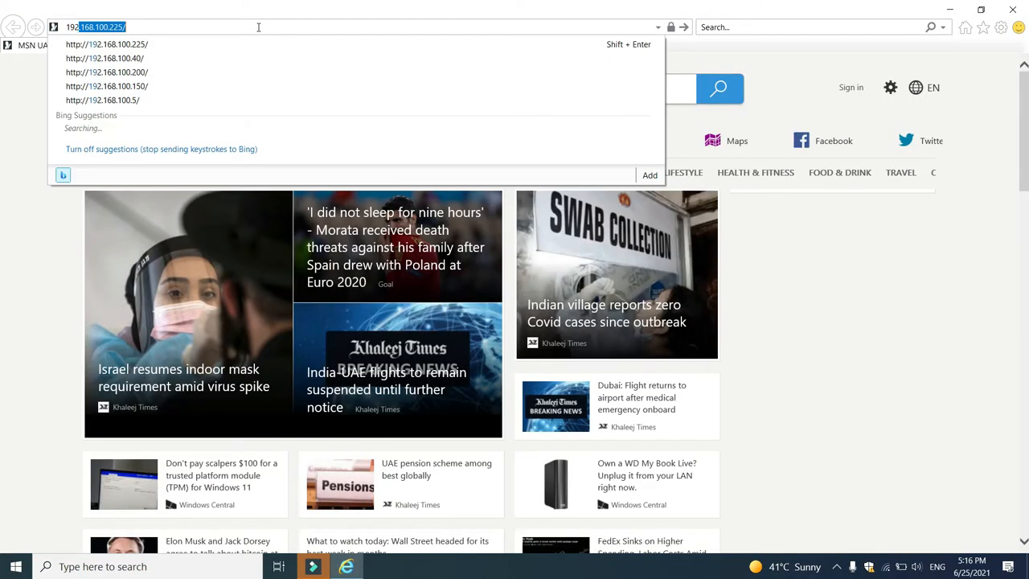
text(00.150)
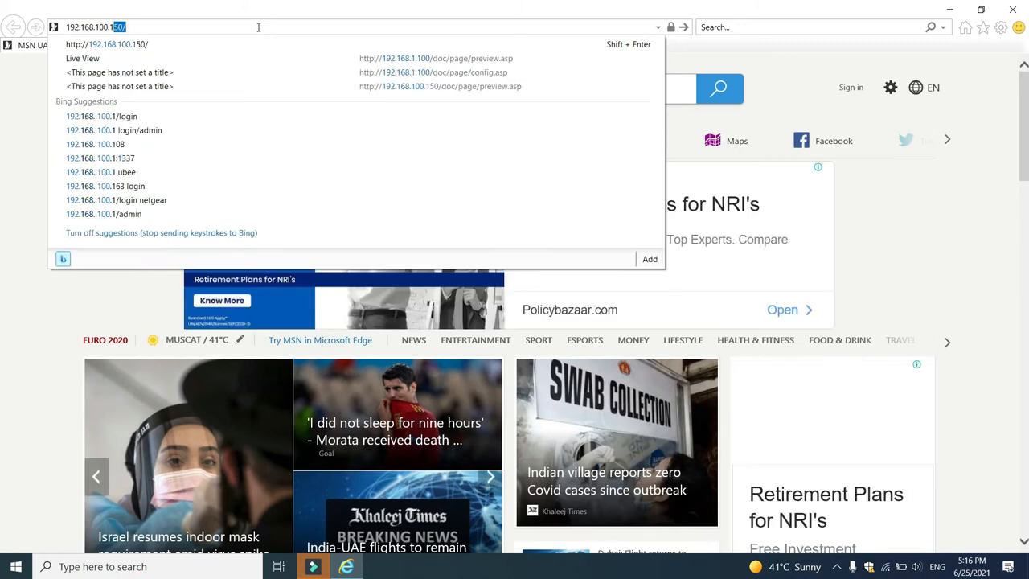
key(Return)
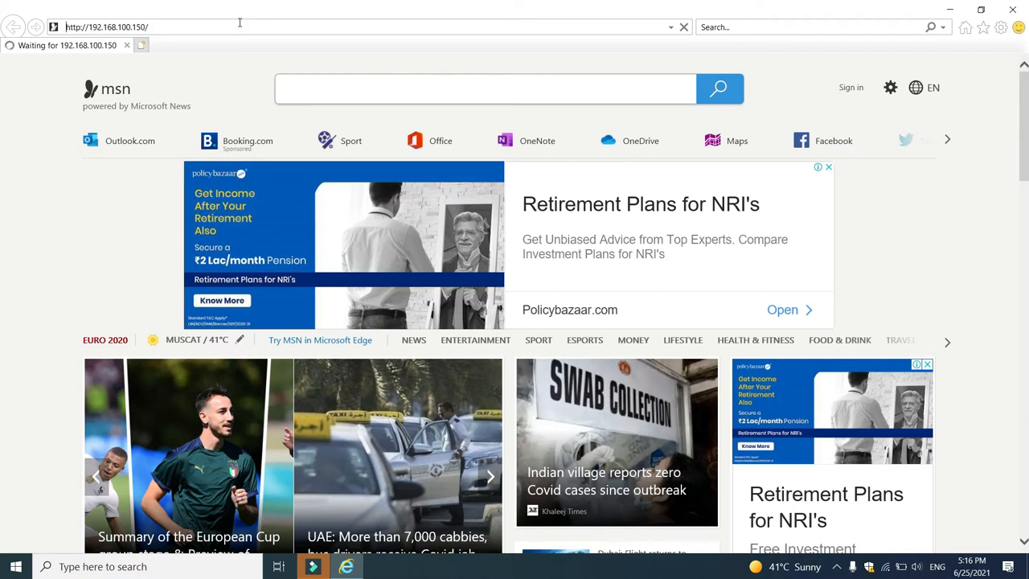
click(170, 26)
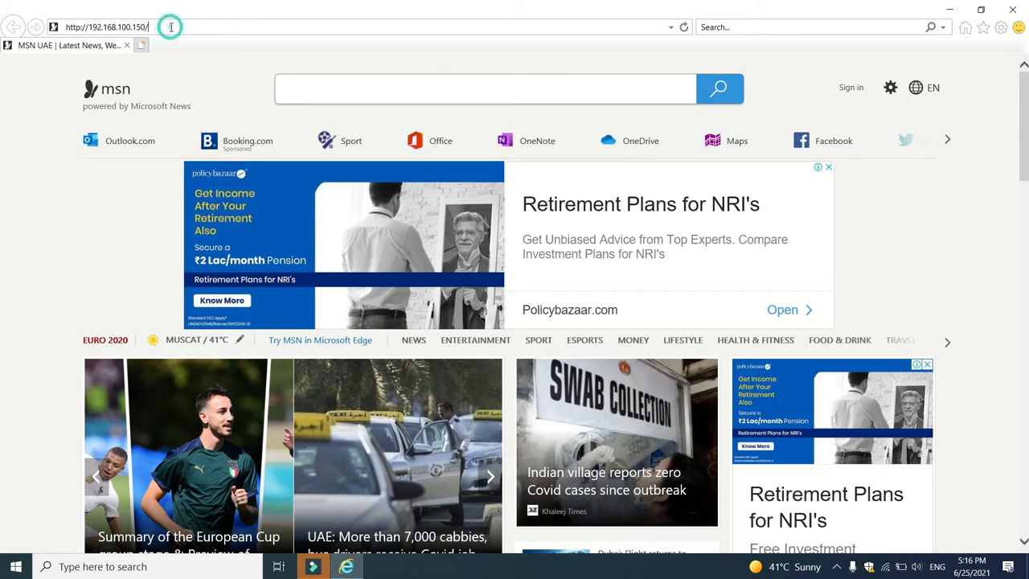
key(BackSpace)
key(BackSpace)
key(BackSpace)
key(BackSpace)
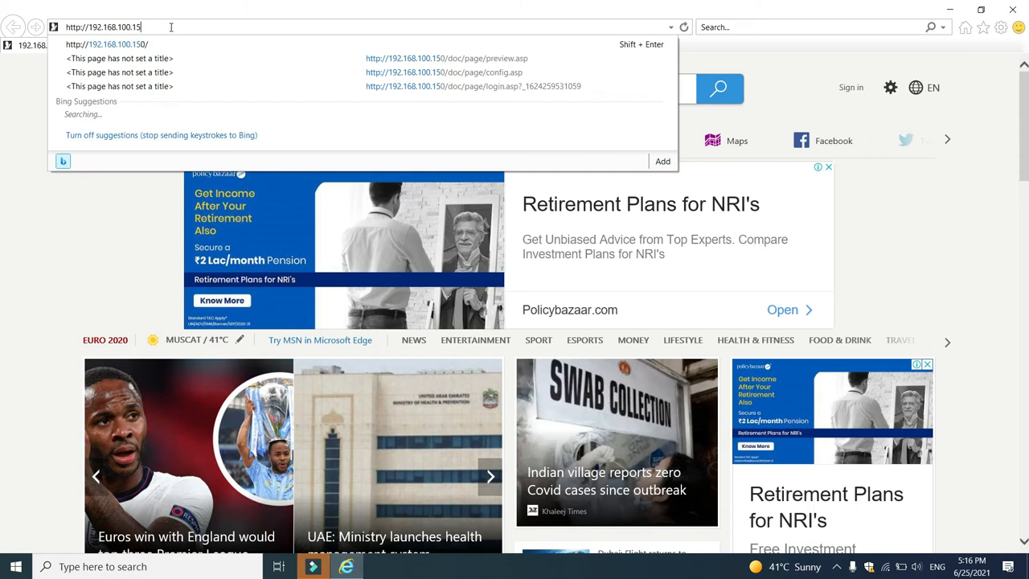
text(1)
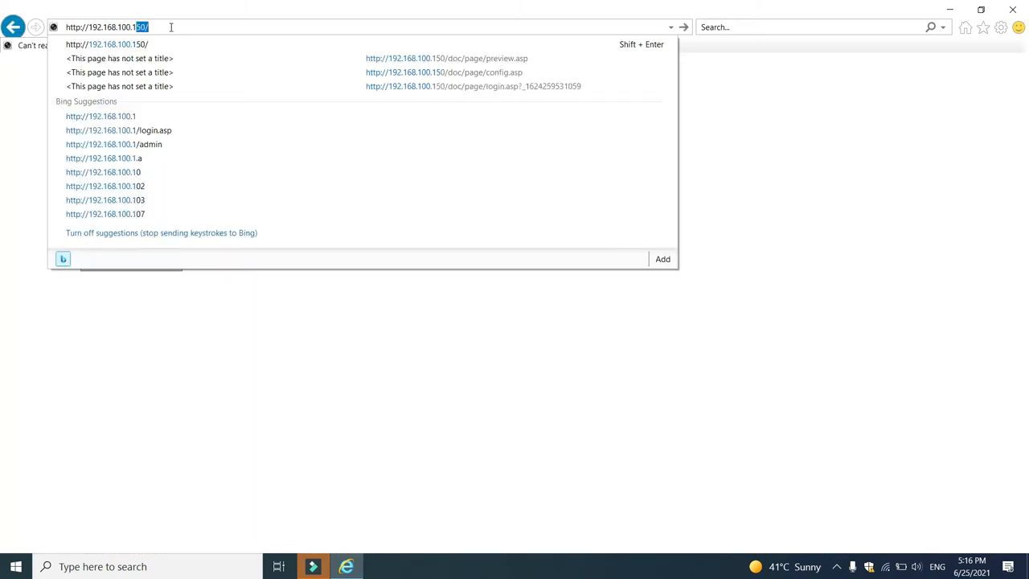
key(BackSpace)
key(Return)
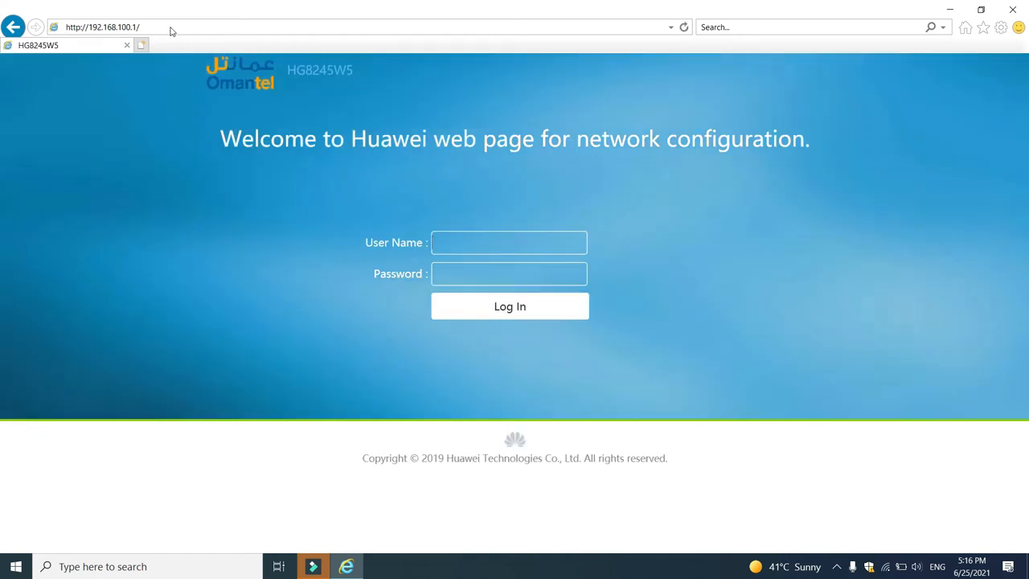
Step: Enter the router admin password and submit the login
key(Return)
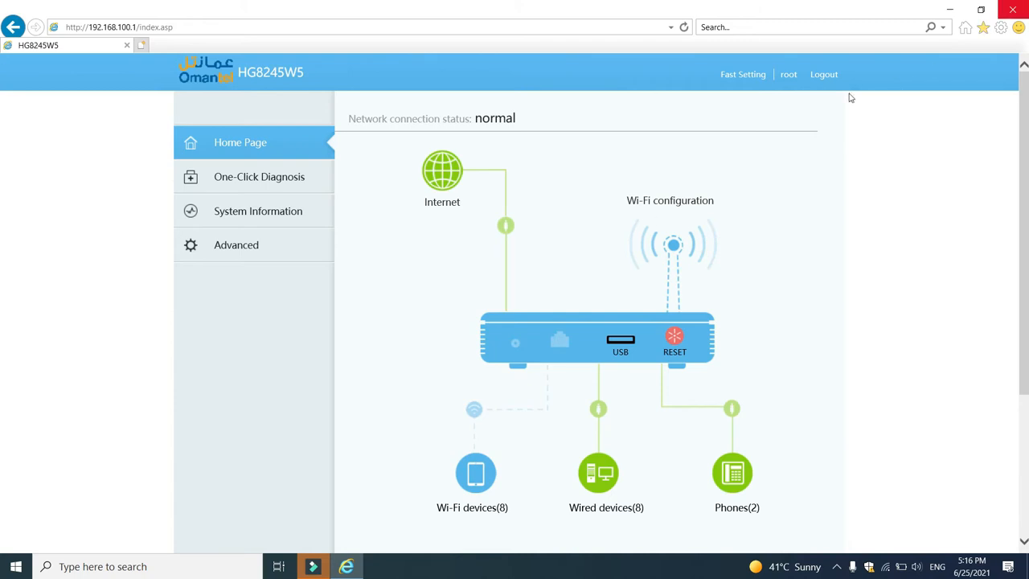
Step: Navigate to Advanced > Forward Rules > DMZ Function on the router
click(246, 249)
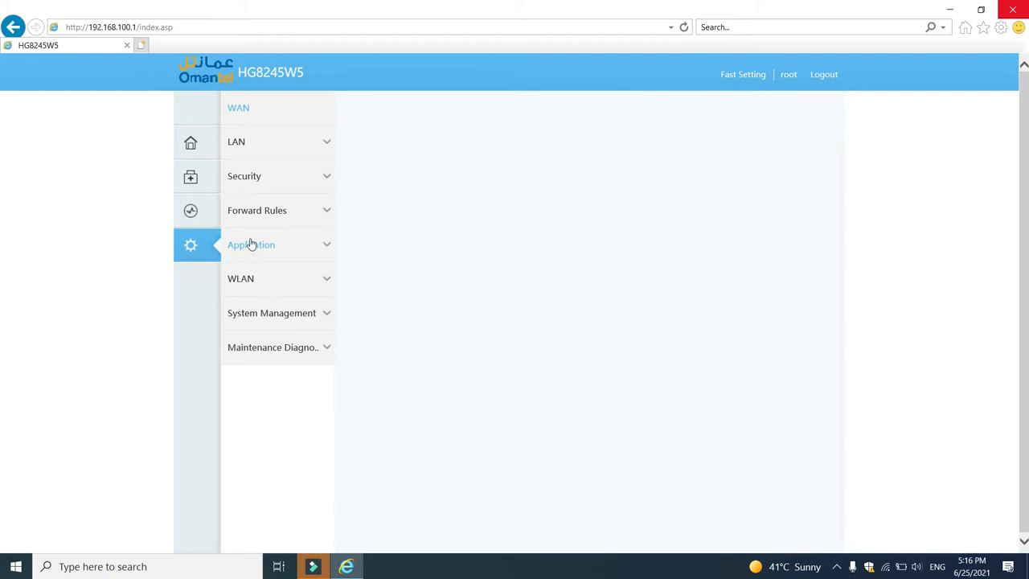
click(259, 218)
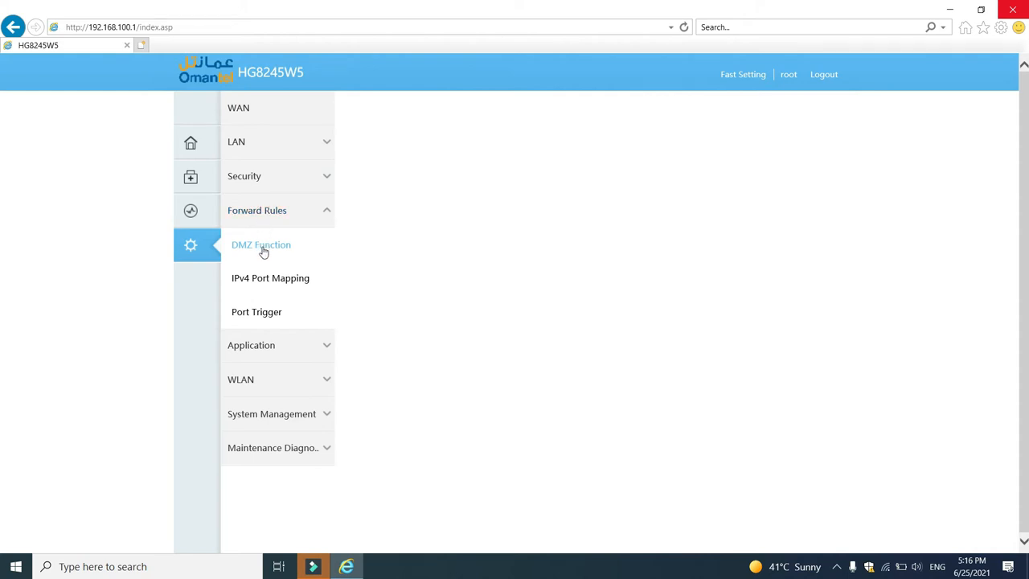
click(262, 250)
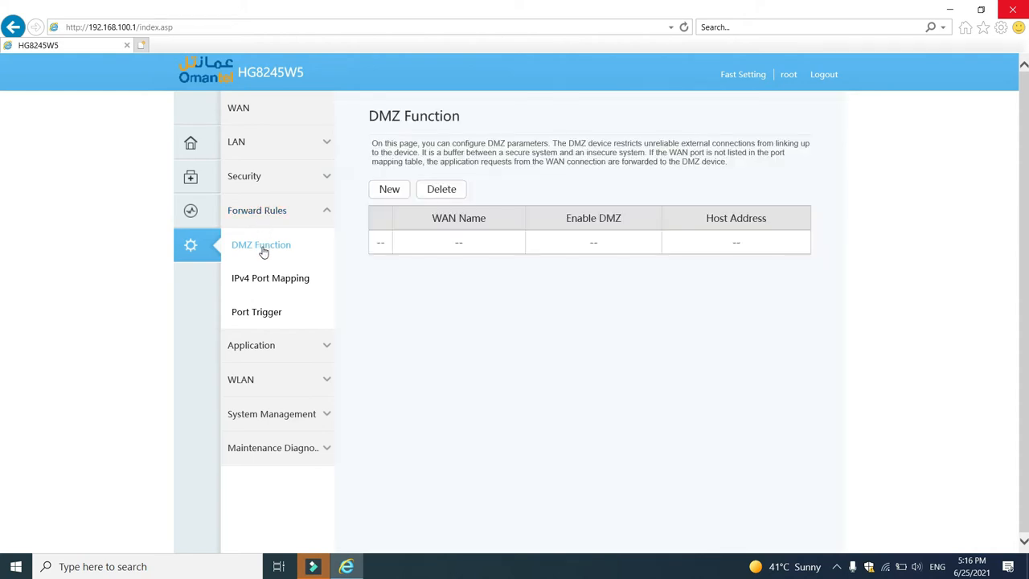
click(263, 250)
Step: Add an enabled DMZ entry with host address 192.168.100.225 and apply it
click(386, 196)
click(490, 275)
click(507, 325)
text(192.168)
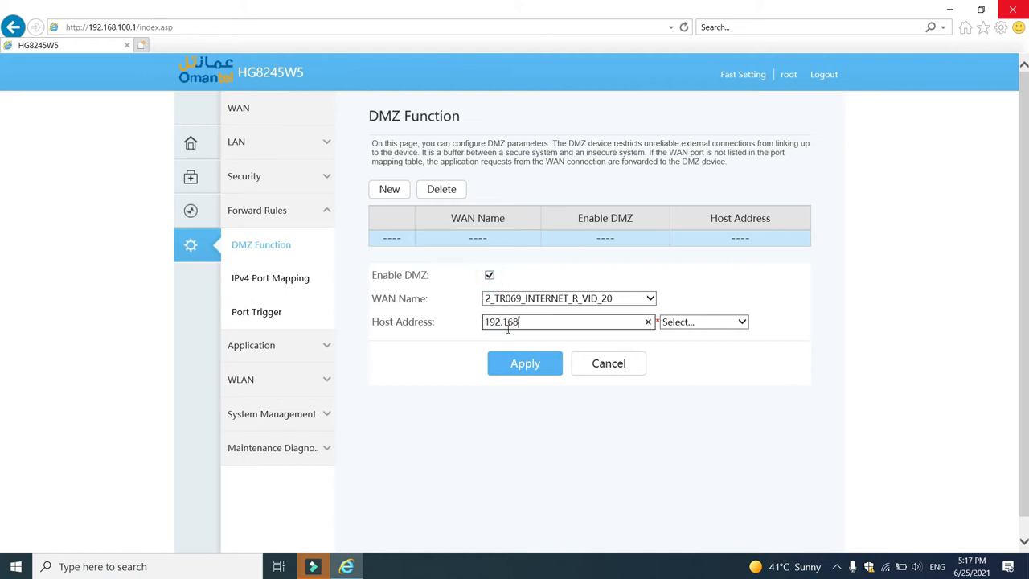
text(.100.225)
click(741, 323)
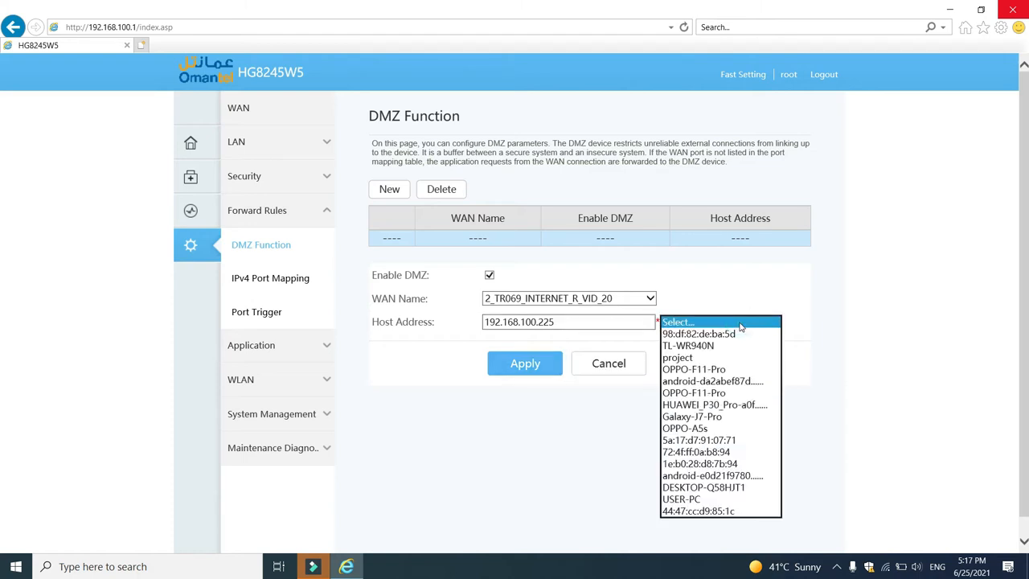
click(805, 327)
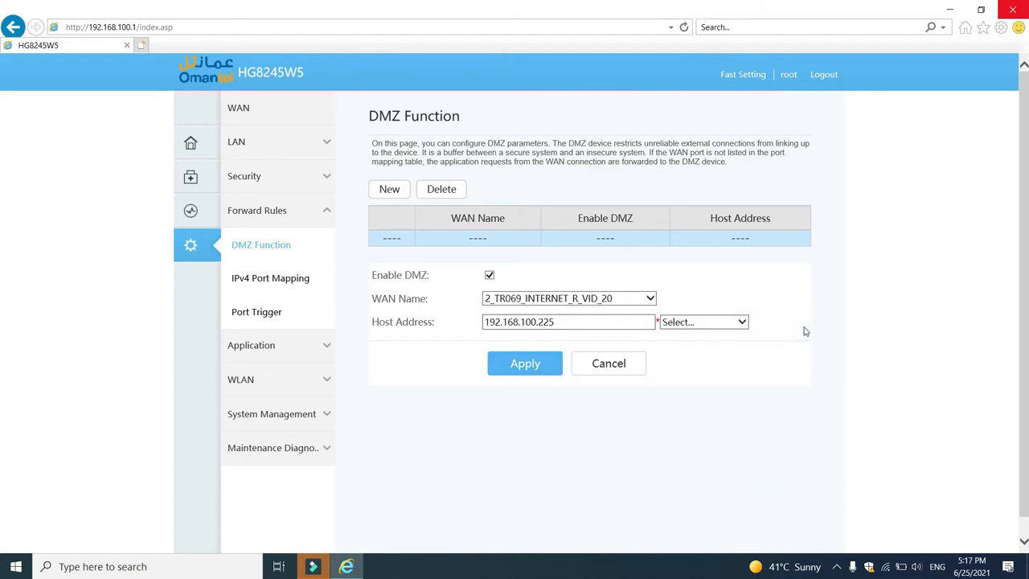
click(515, 364)
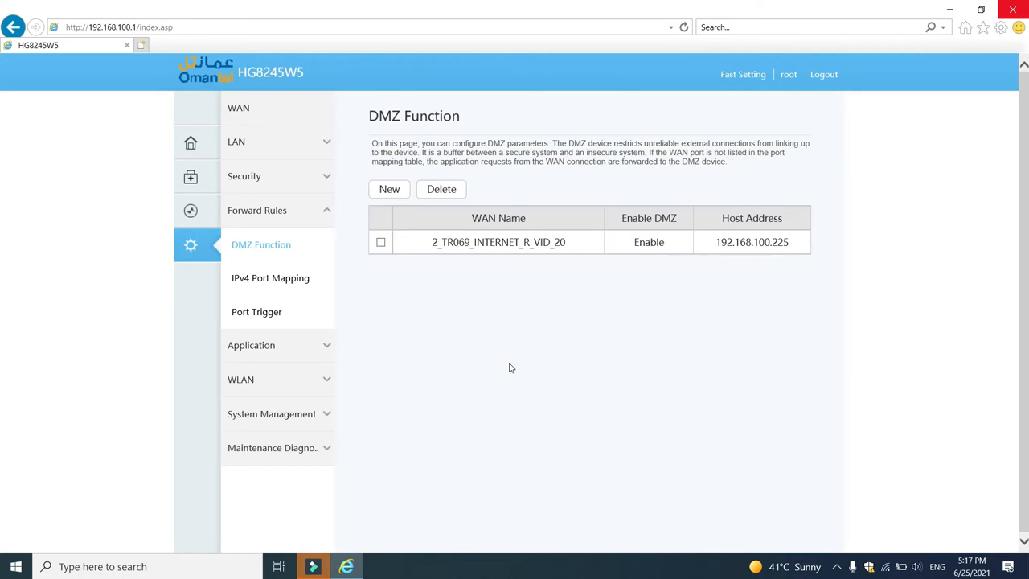
Step: Create a new IPv4 port mapping named DVR with internal host 192.168.100.225
click(263, 284)
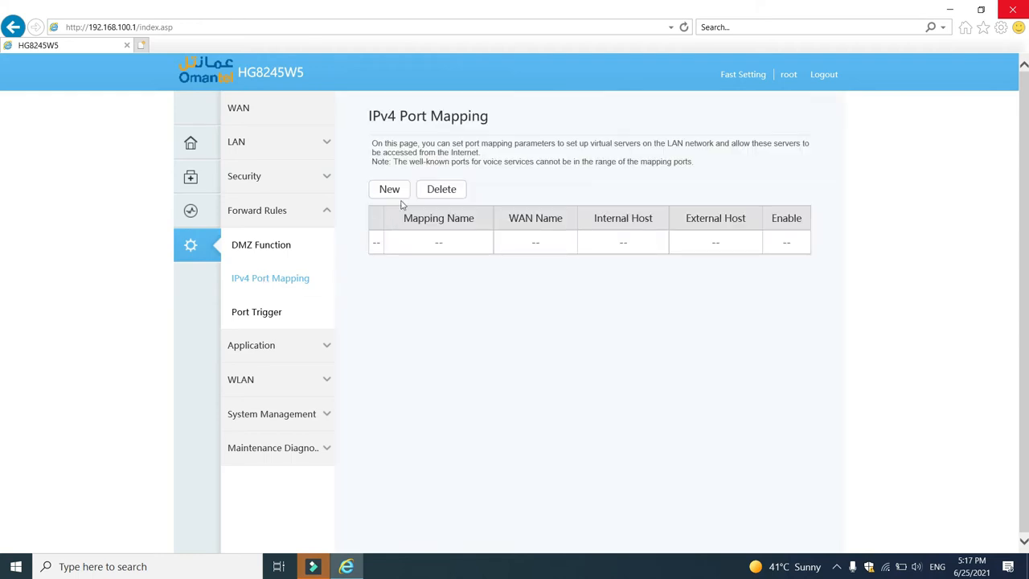
click(398, 197)
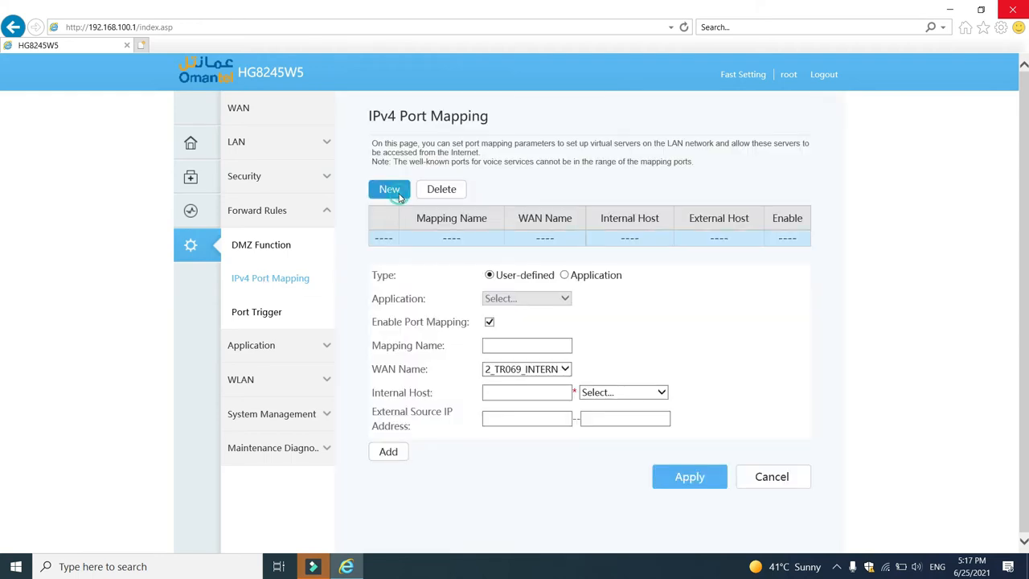
click(565, 298)
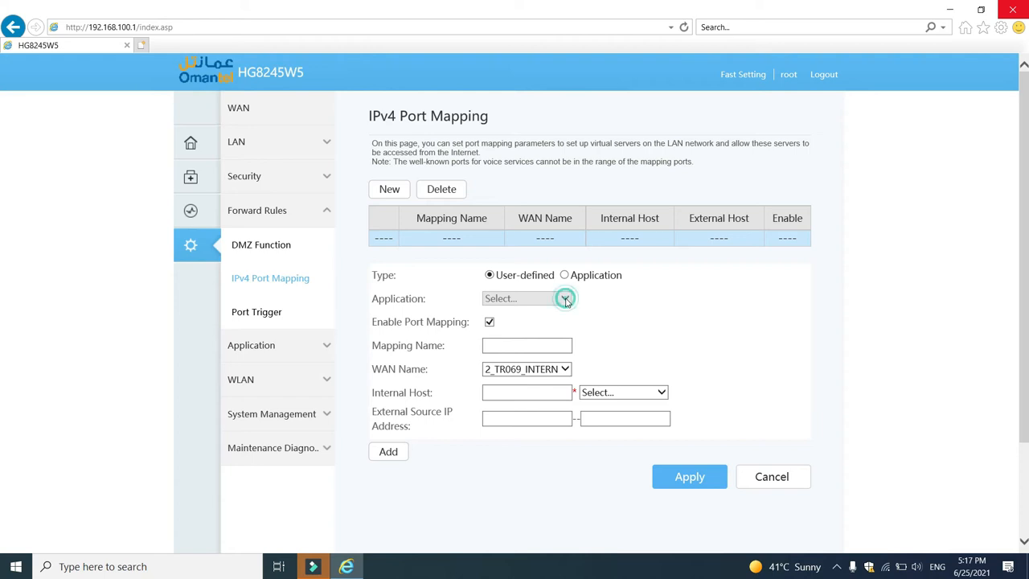
click(502, 345)
text(DVR)
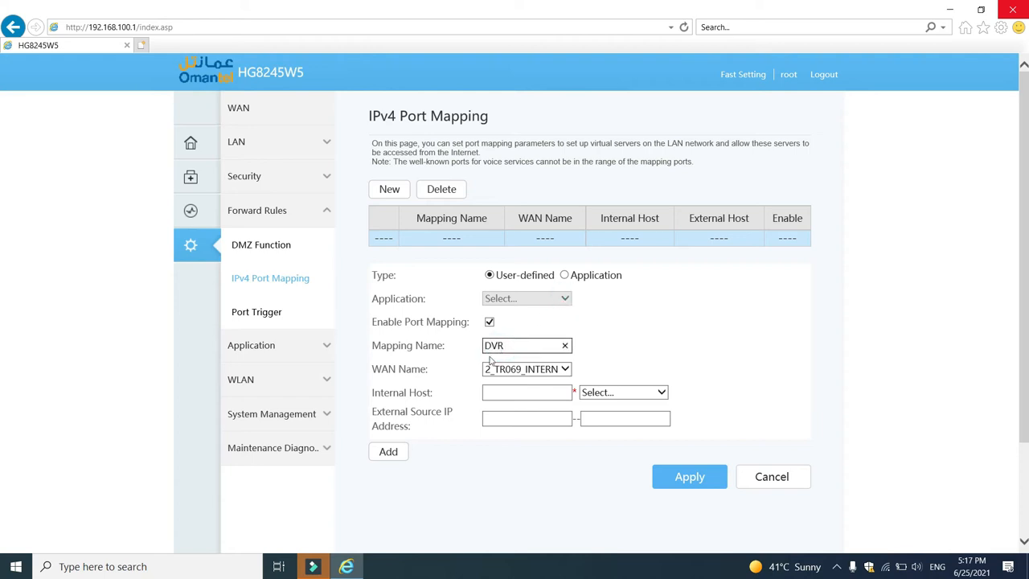
click(517, 394)
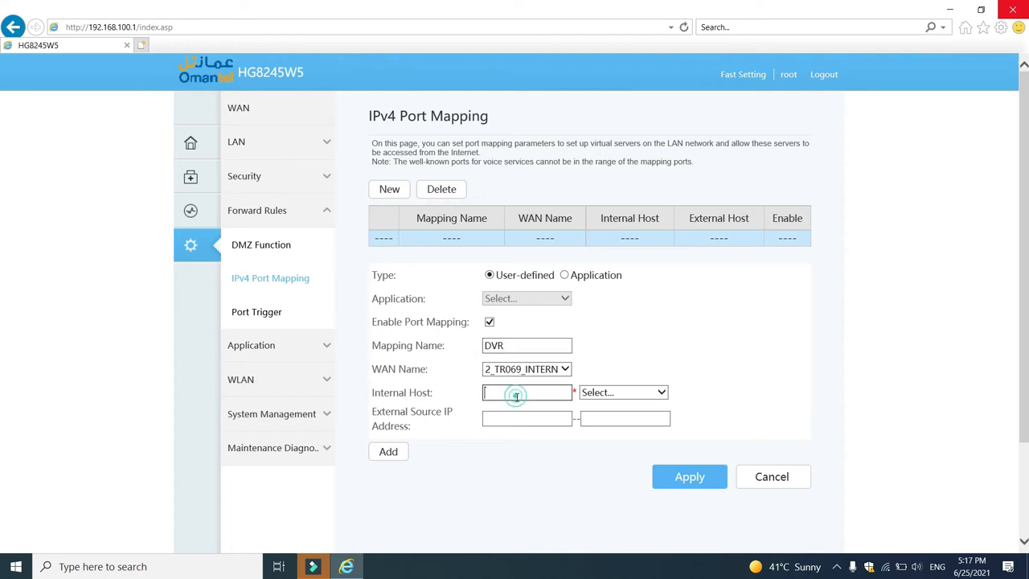
text(192.168.100.225)
Step: Copy 192.168.100.225 into both External Source IP fields and add a port row
drag(561, 391, 477, 392)
right_click(488, 393)
click(518, 429)
click(504, 418)
right_click(503, 418)
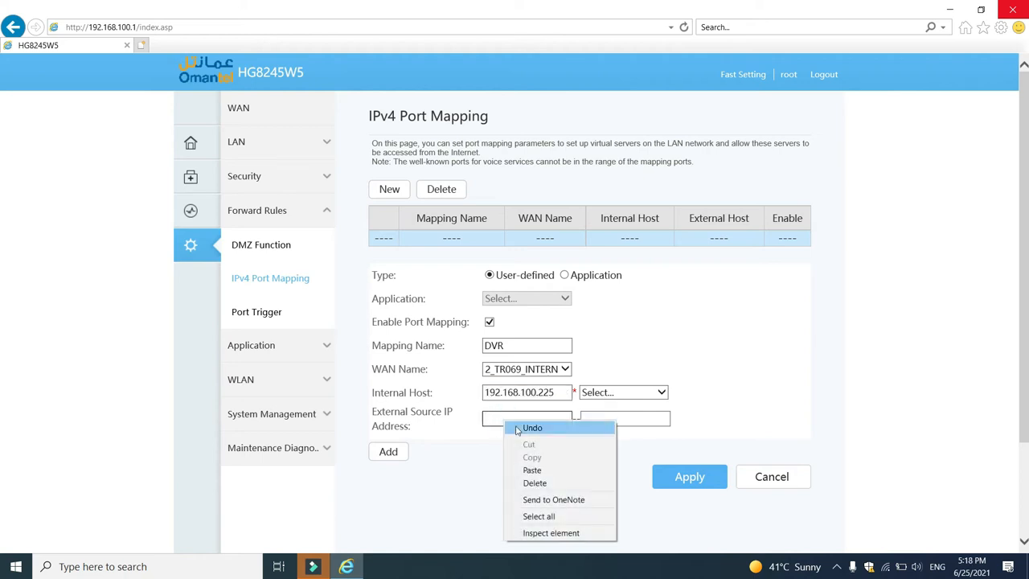
click(531, 466)
click(584, 419)
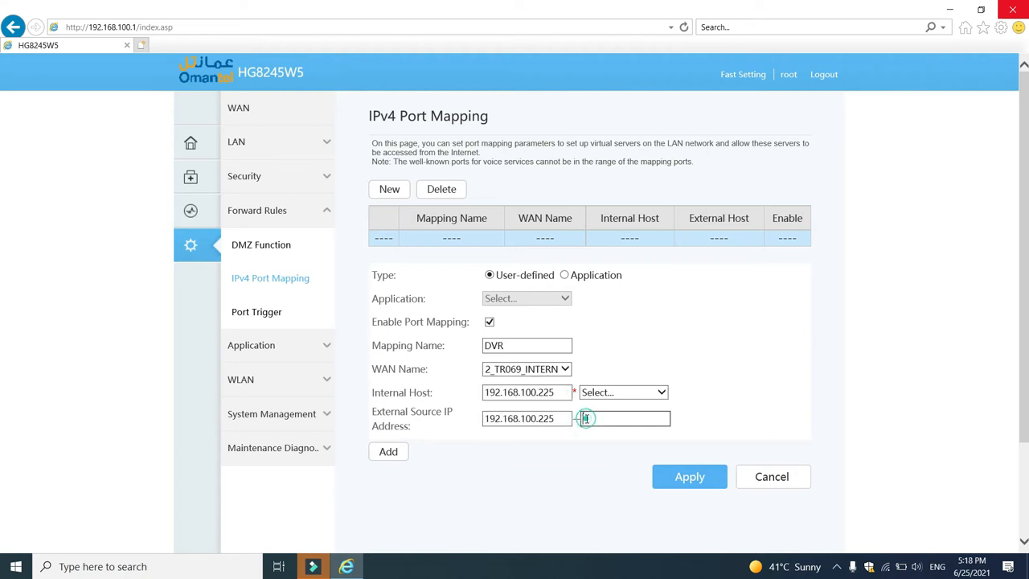
right_click(584, 419)
click(611, 471)
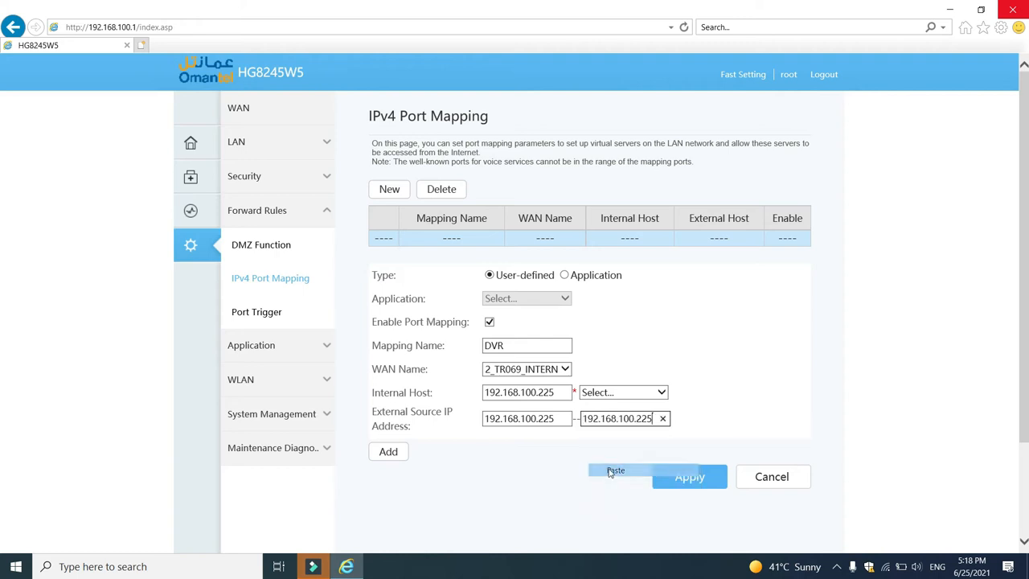
click(613, 394)
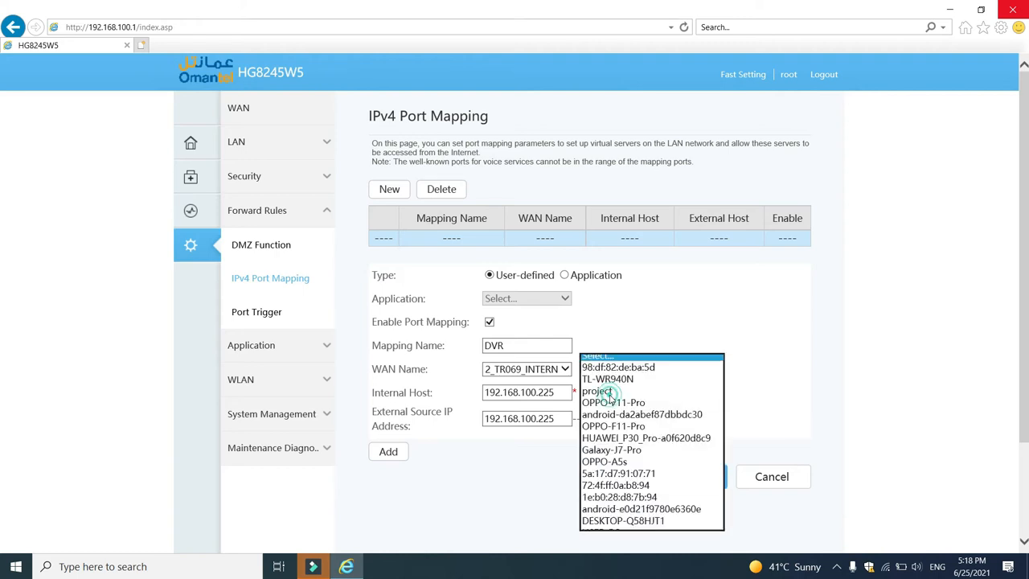
click(620, 330)
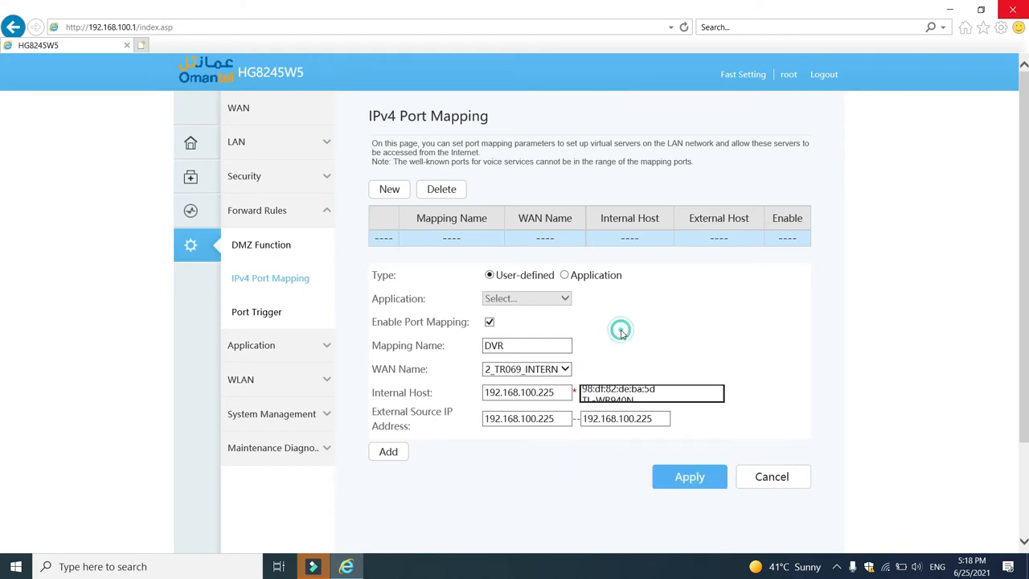
click(389, 452)
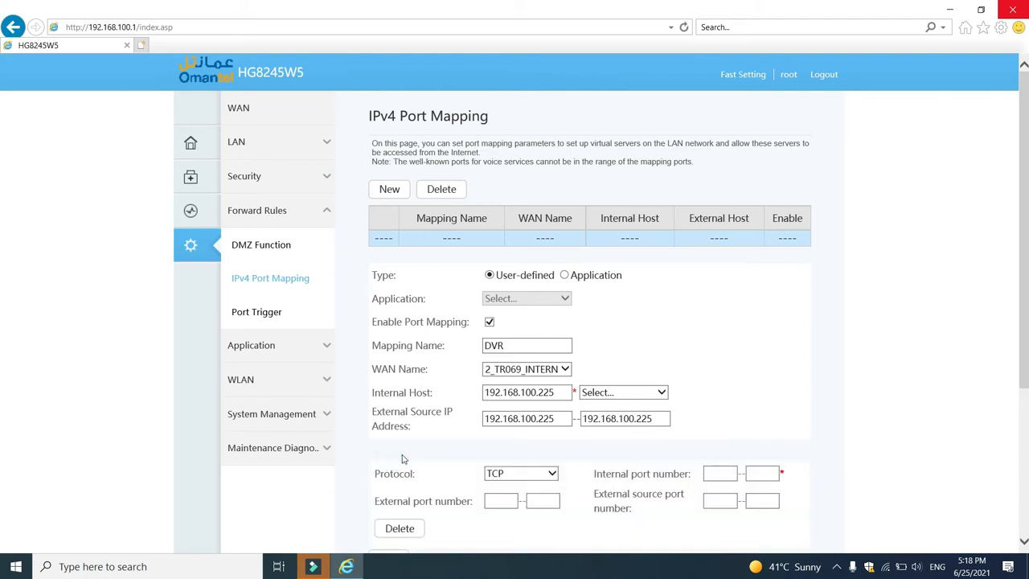
Step: Set the port row to TCP/UDP with internal port range 8000–8000
click(551, 475)
click(519, 502)
click(727, 475)
text(8000)
drag(731, 474, 697, 481)
right_click(722, 475)
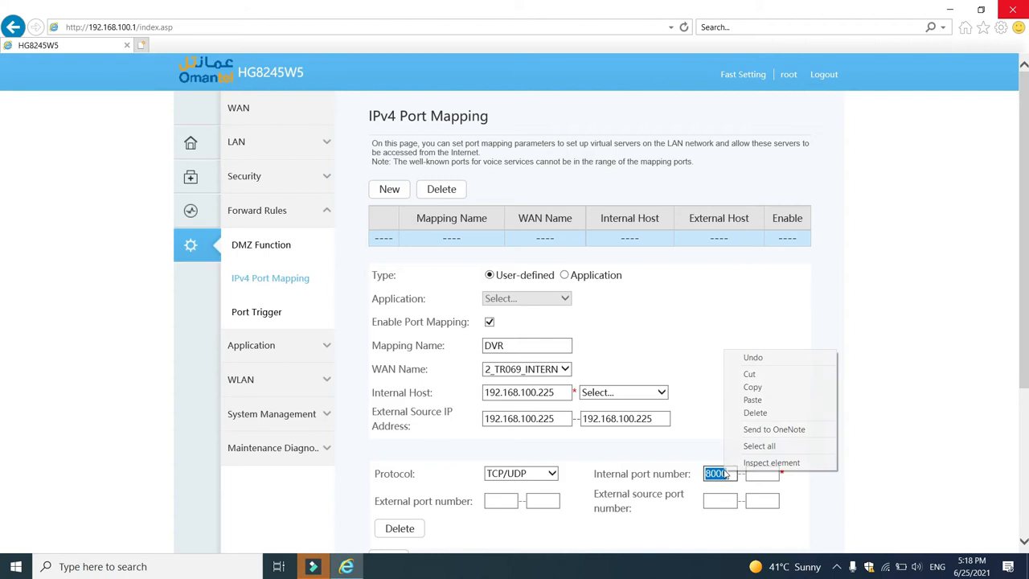
click(754, 388)
click(760, 475)
right_click(760, 475)
click(788, 405)
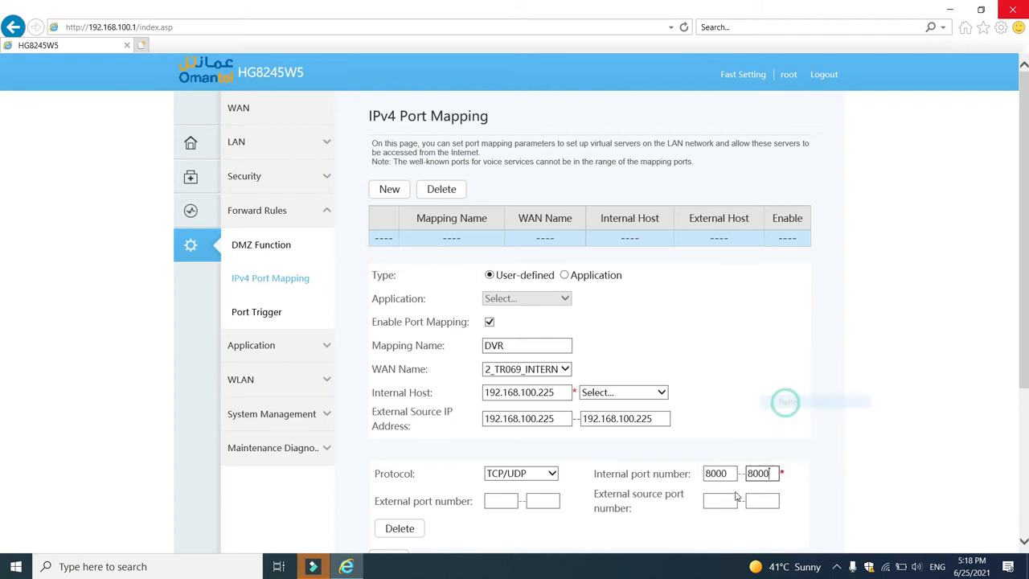
Step: Fill external and external source ports with 8000 and apply the DVR mapping
click(494, 502)
right_click(494, 502)
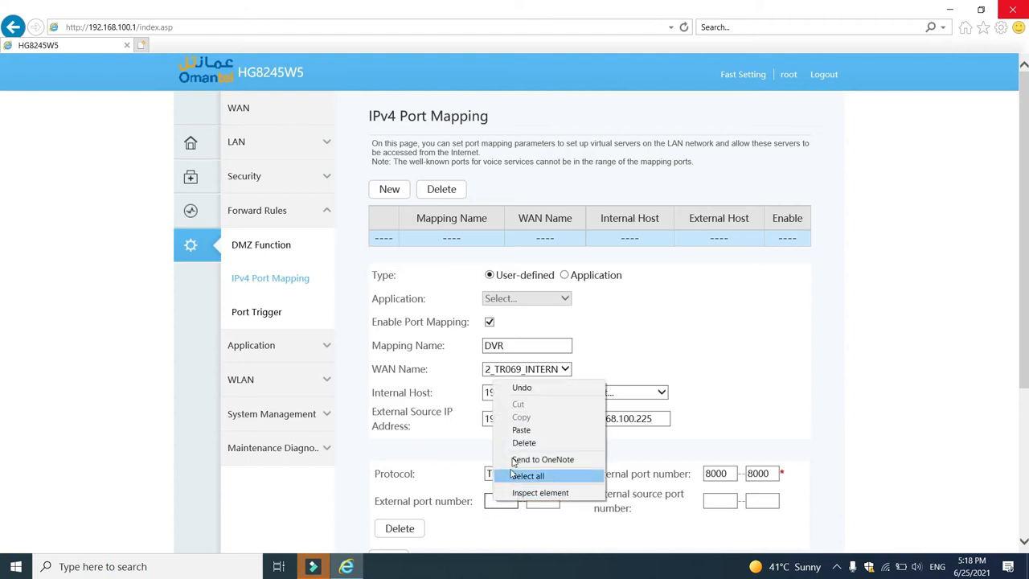
click(521, 431)
click(540, 501)
right_click(538, 502)
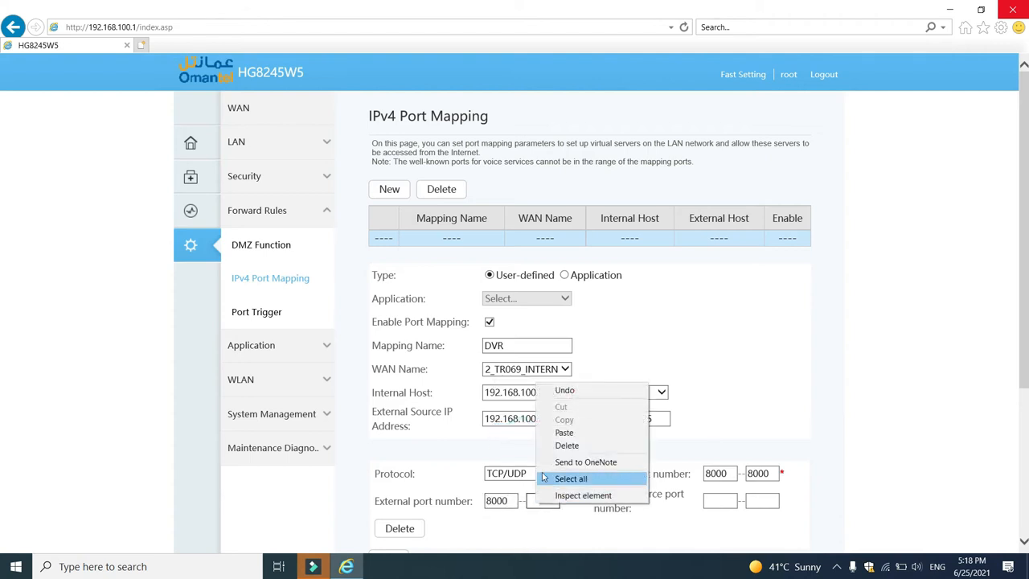
click(563, 433)
click(715, 501)
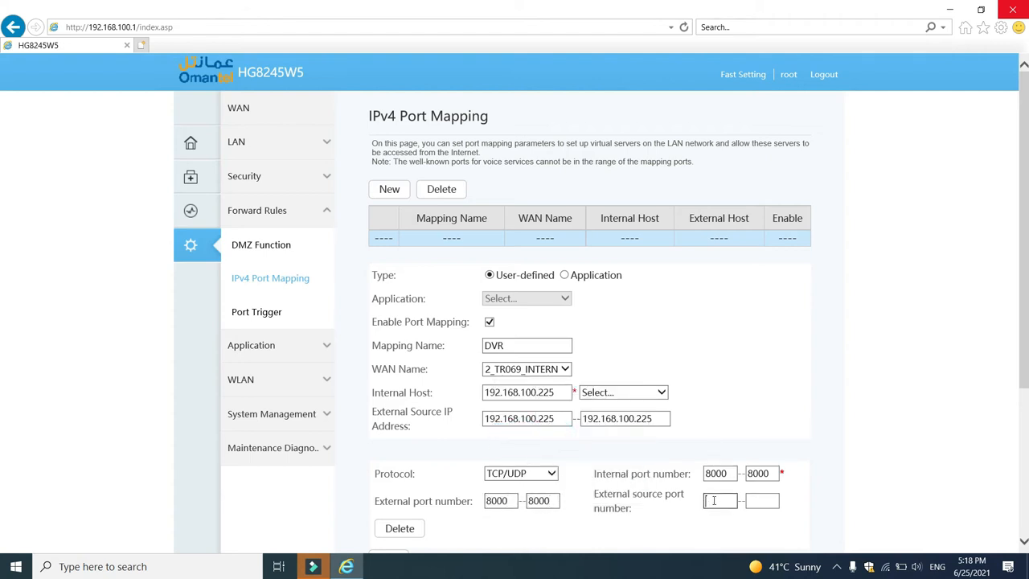
right_click(715, 500)
click(743, 430)
click(757, 500)
right_click(758, 500)
click(784, 431)
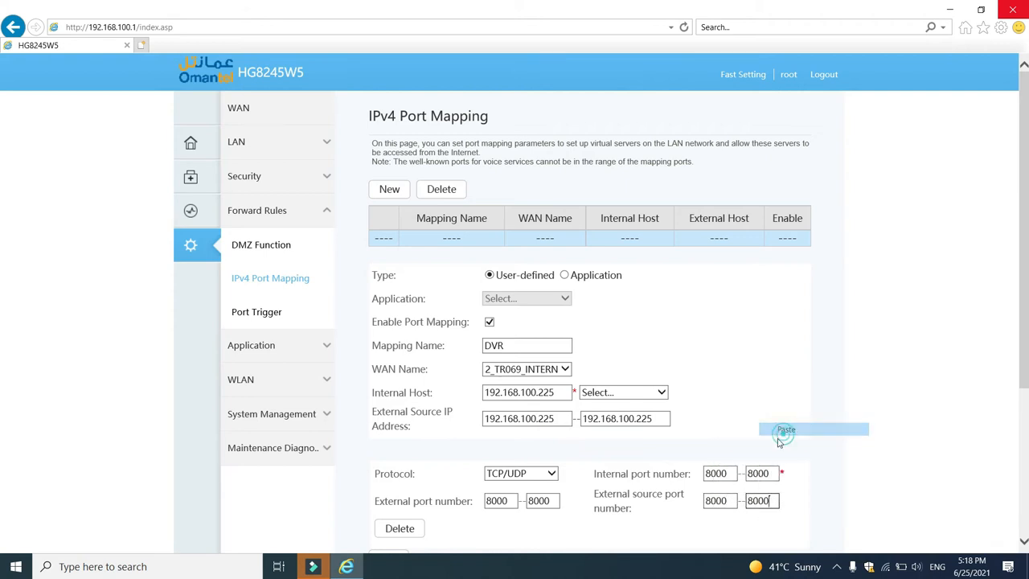
scroll(534, 482, down, 3)
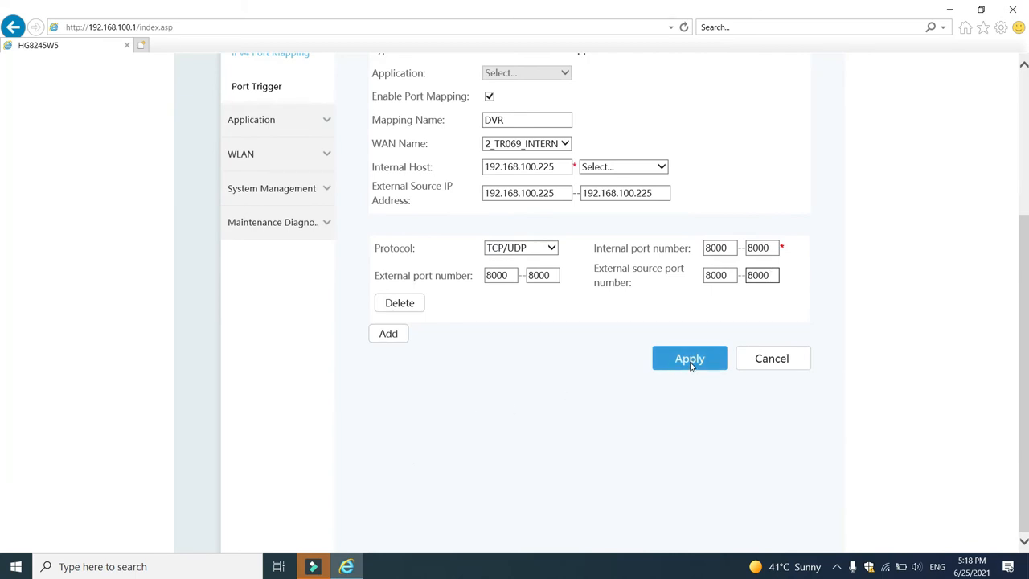
click(690, 361)
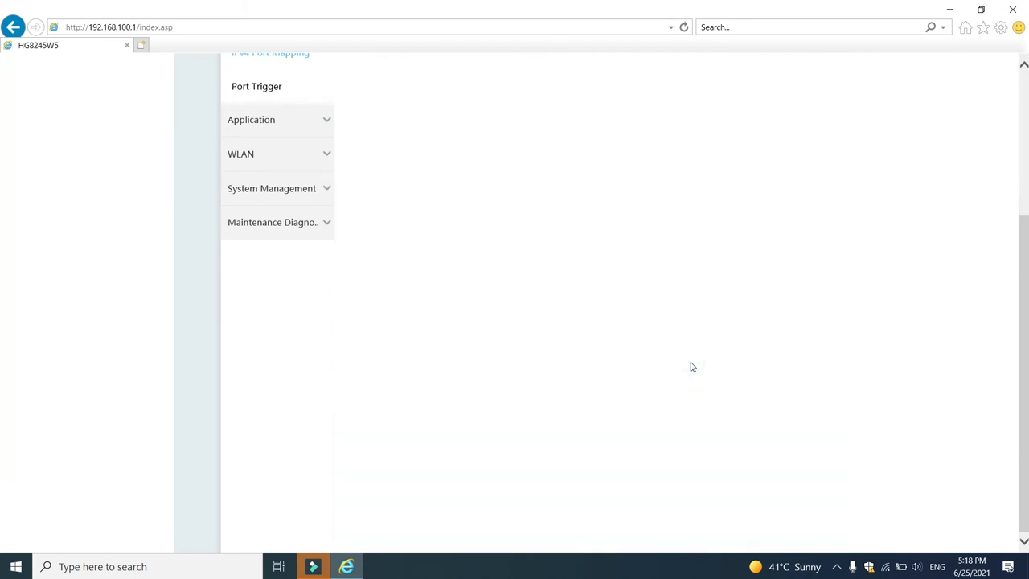
scroll(468, 384, up, 3)
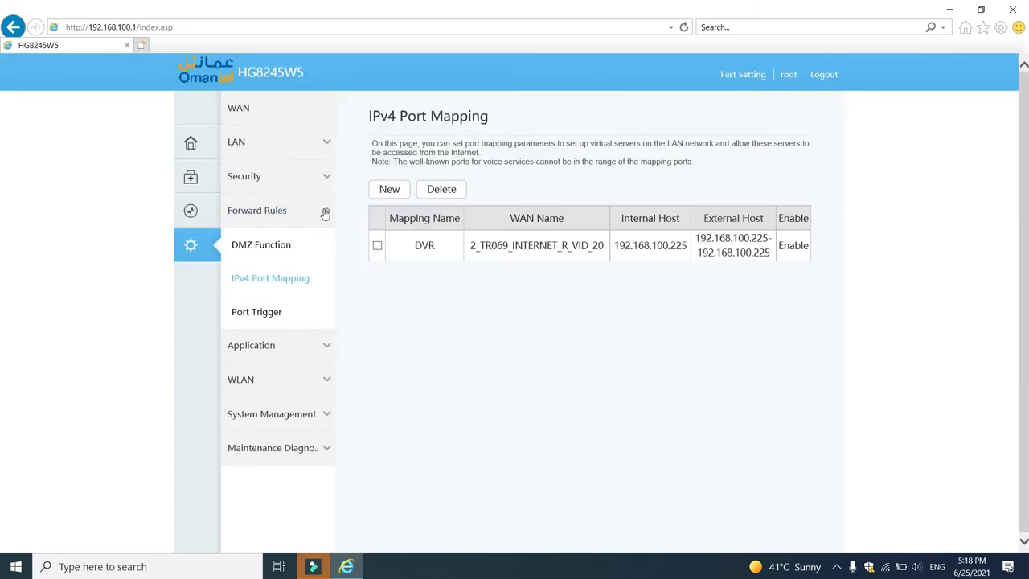
Step: Go to Application > DDNS, start a new entry and enable DDNS
click(328, 213)
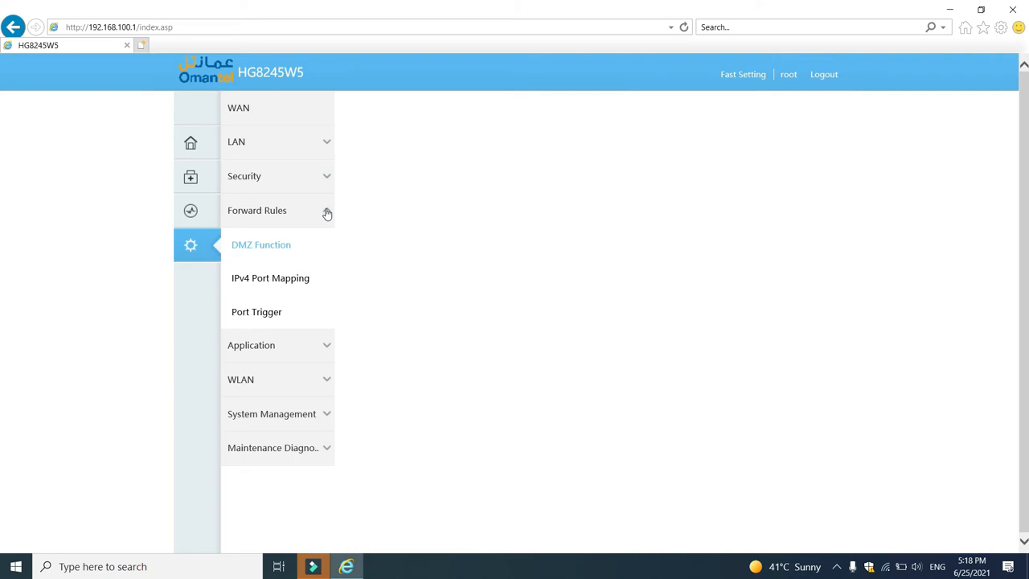
click(324, 352)
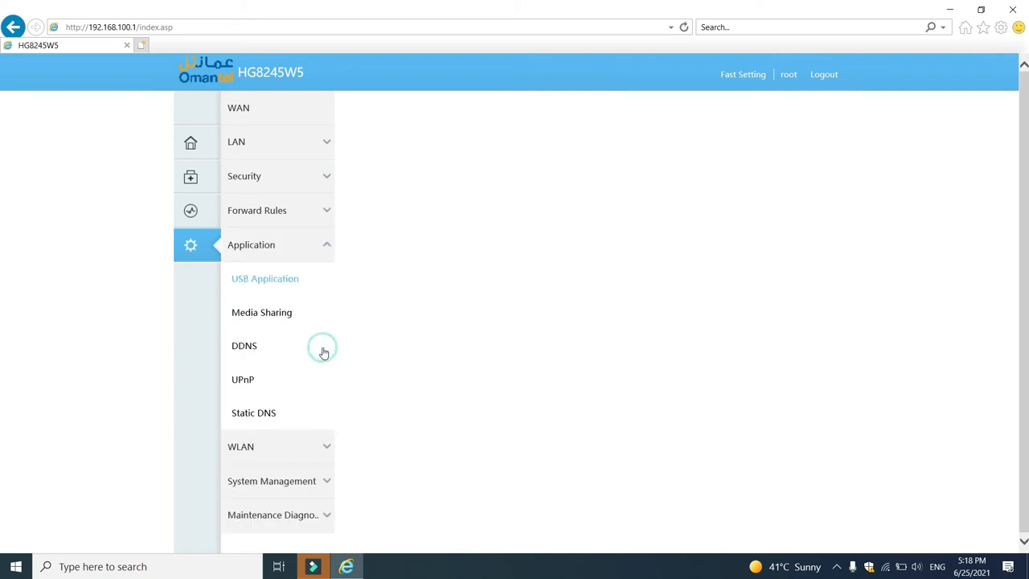
click(240, 352)
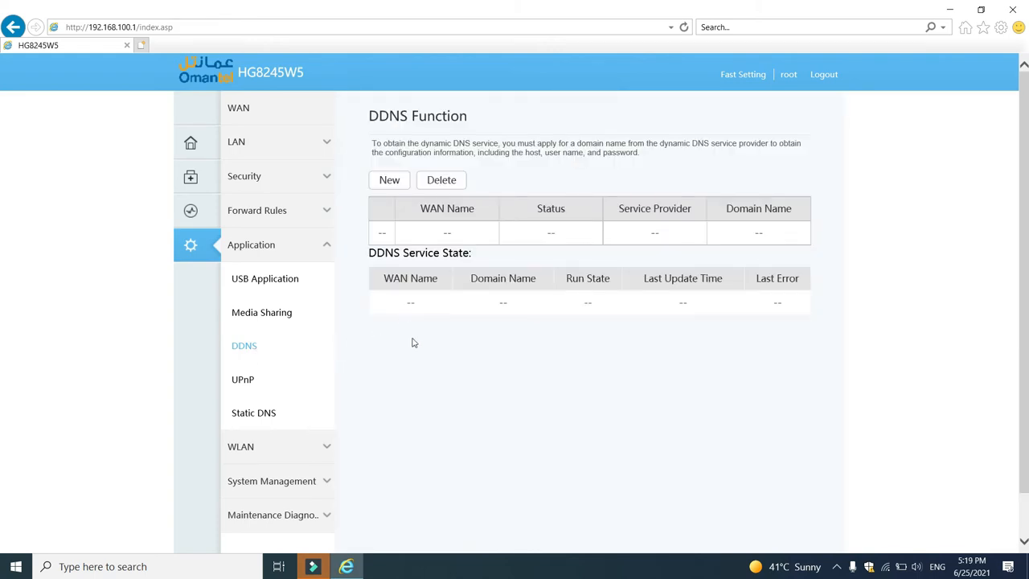
click(390, 180)
click(491, 290)
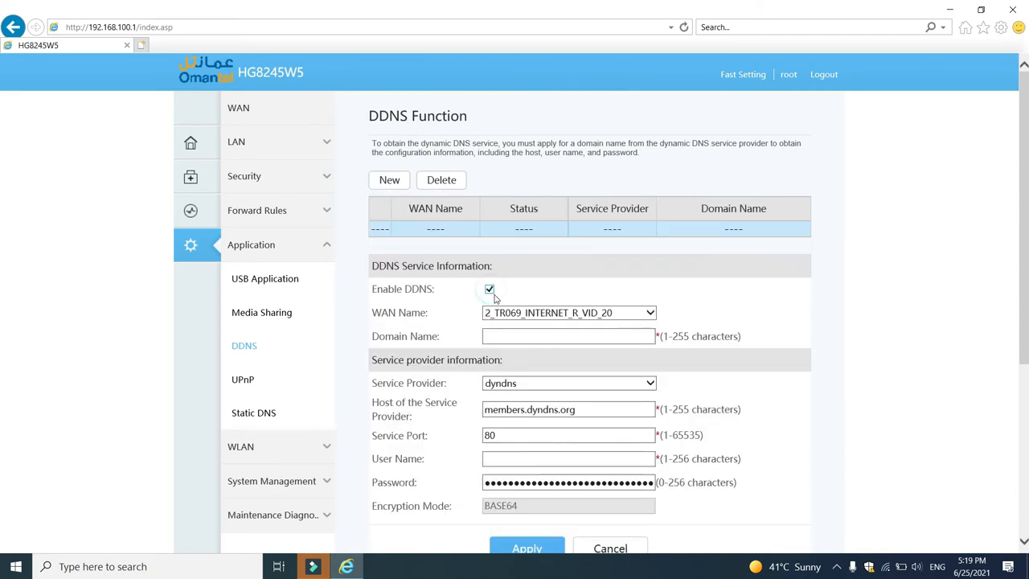
Step: Enter the dyndns.org hostname as the domain name and copy it for reuse
click(519, 336)
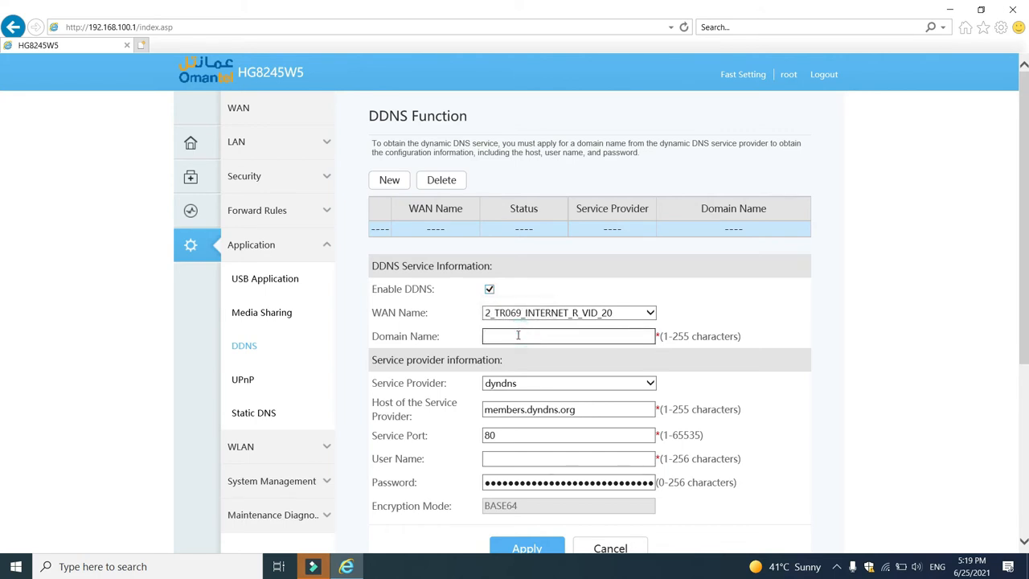
text(shameerelv.dyndns.org)
drag(599, 340, 488, 340)
right_click(488, 339)
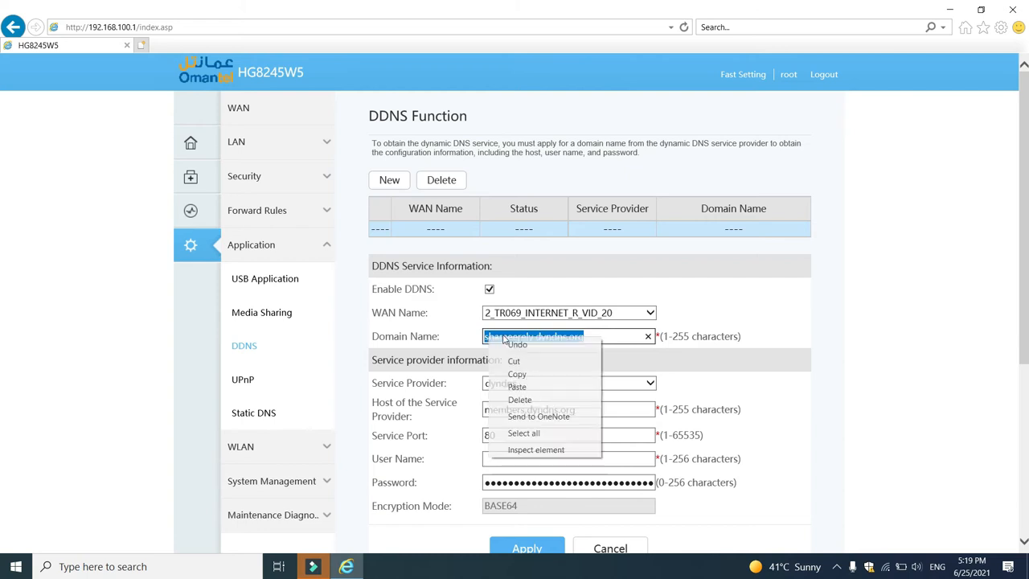
click(517, 374)
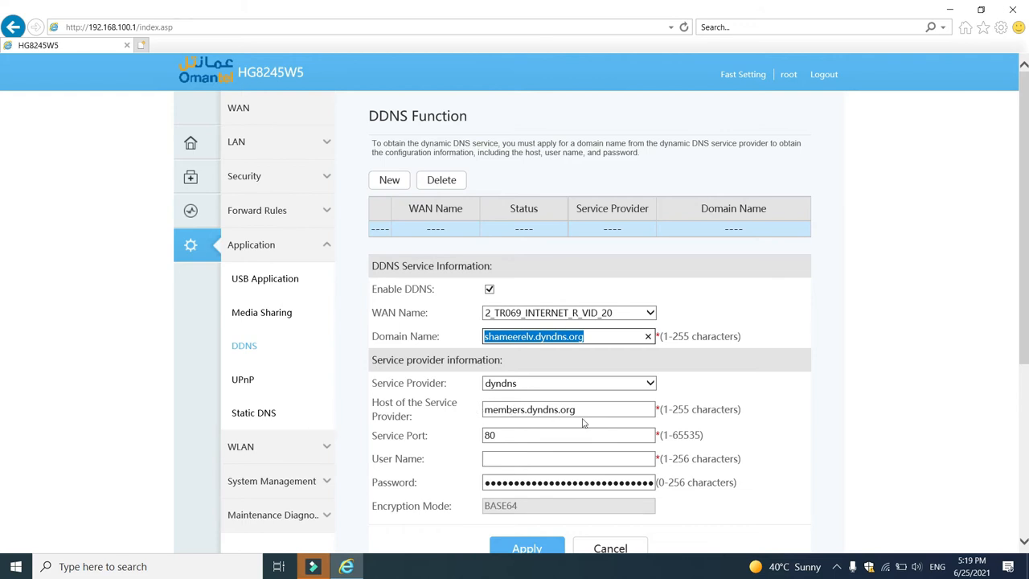
Step: Fill in the DynDNS account user name and replace the password with the account password
click(510, 460)
text(shameer)
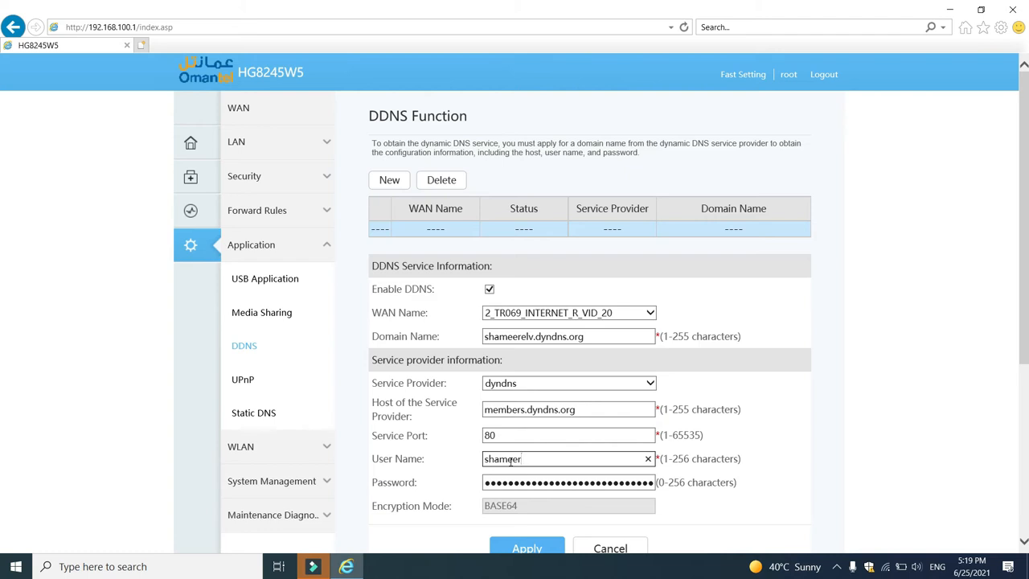
text(elv)
click(628, 485)
drag(634, 485, 487, 482)
double_click(505, 481)
key(BackSpace)
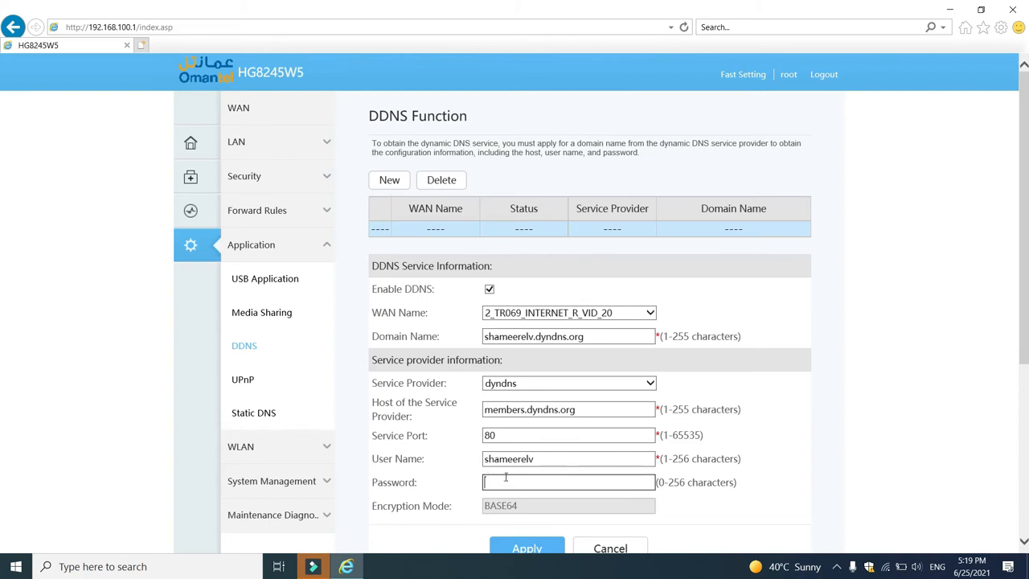
text(••••••••••)
Step: Apply the DDNS entry and log out of the router
scroll(486, 432, down, 2)
click(521, 401)
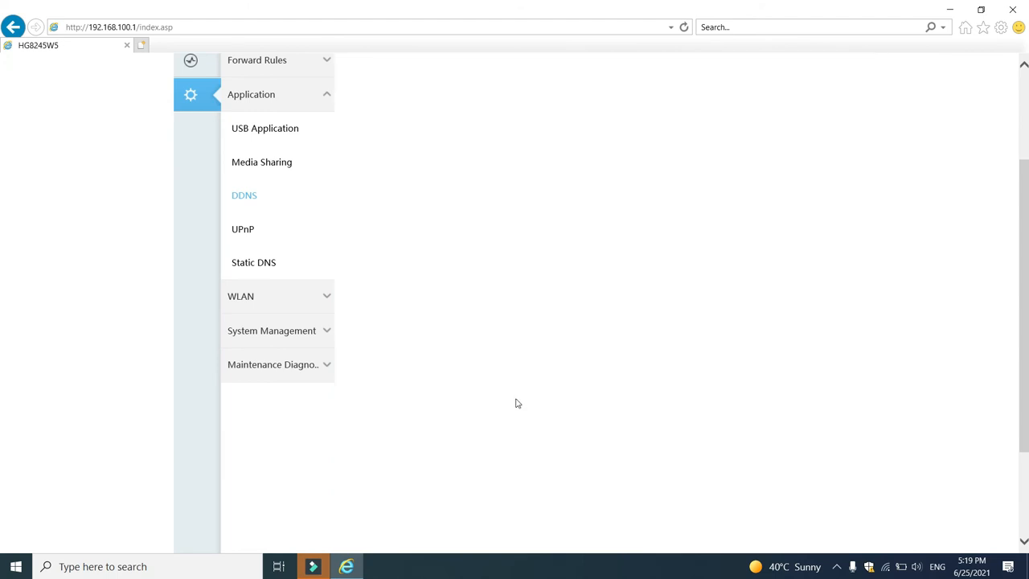
scroll(465, 371, up, 3)
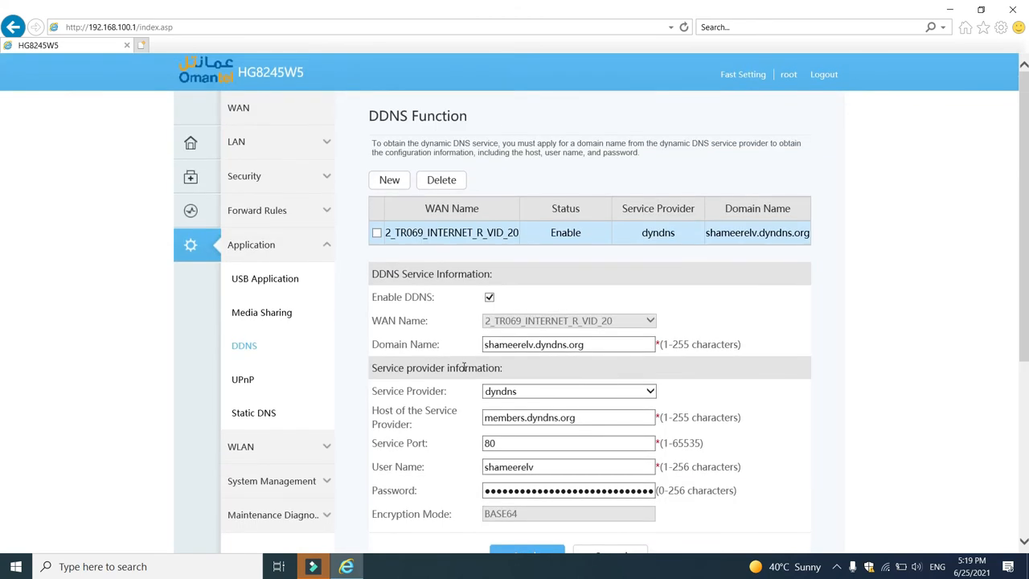
click(321, 251)
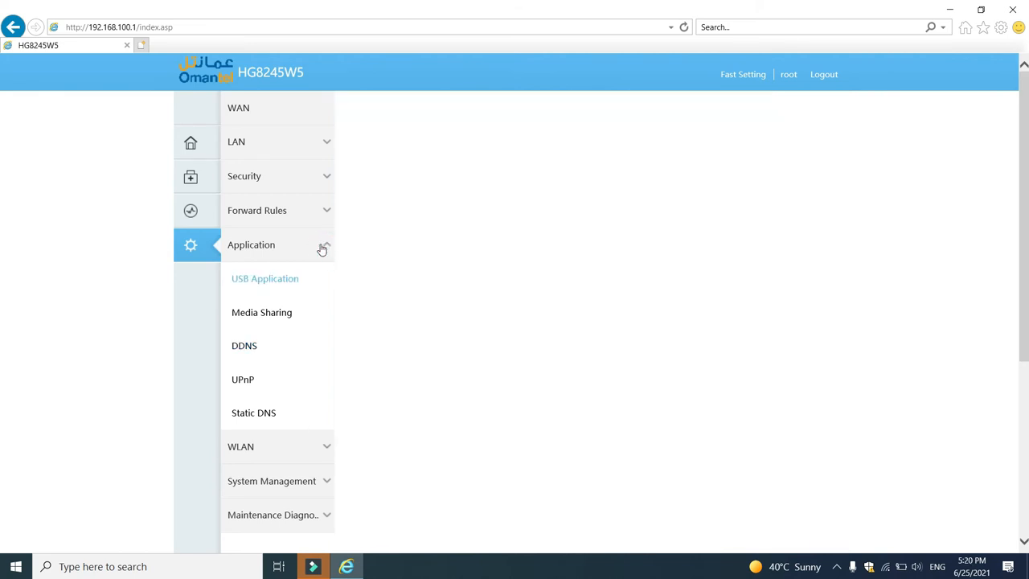
click(836, 77)
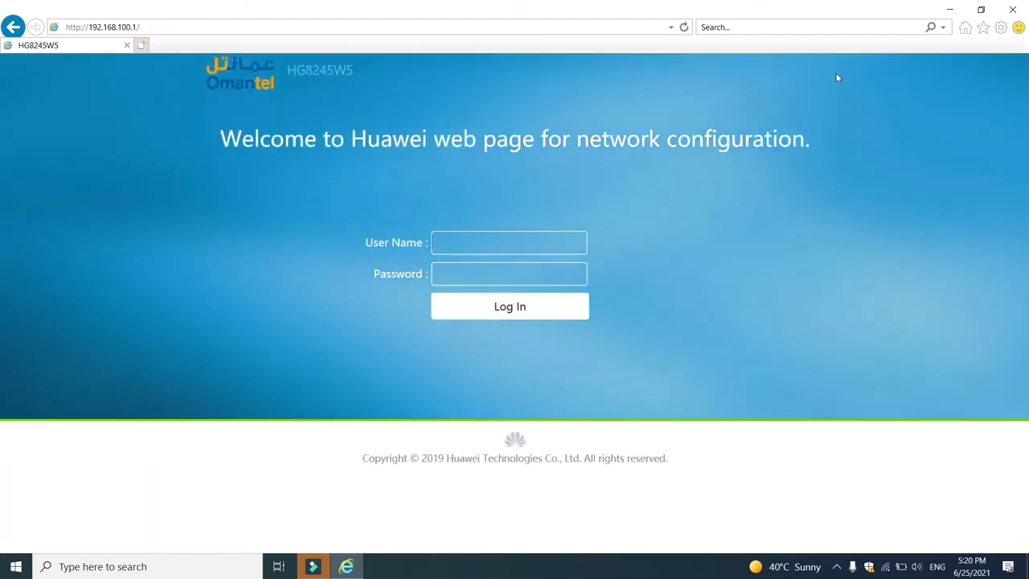
Step: Load the DVR at 192.168.100.225 and submit the admin login credentials
click(170, 27)
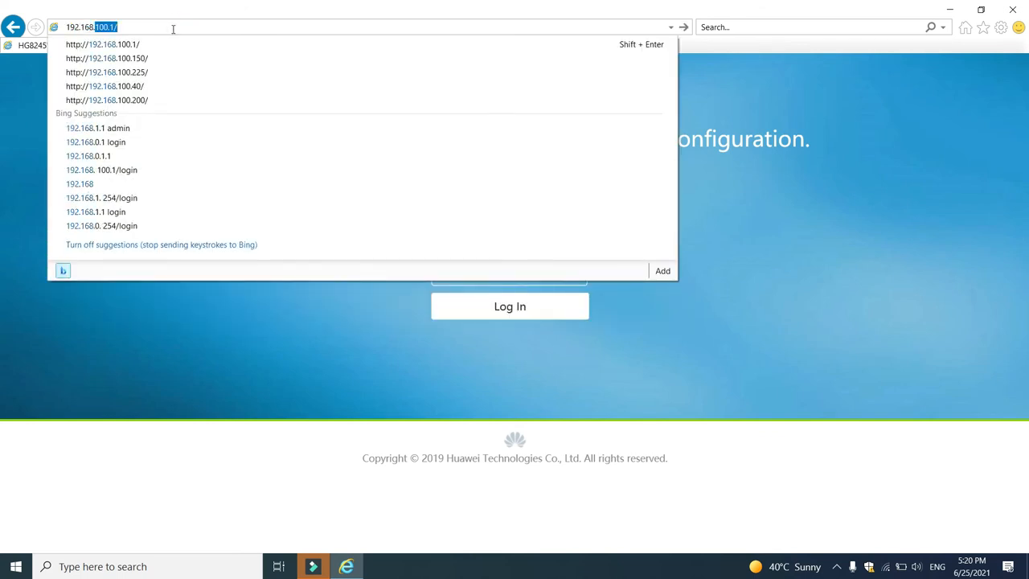
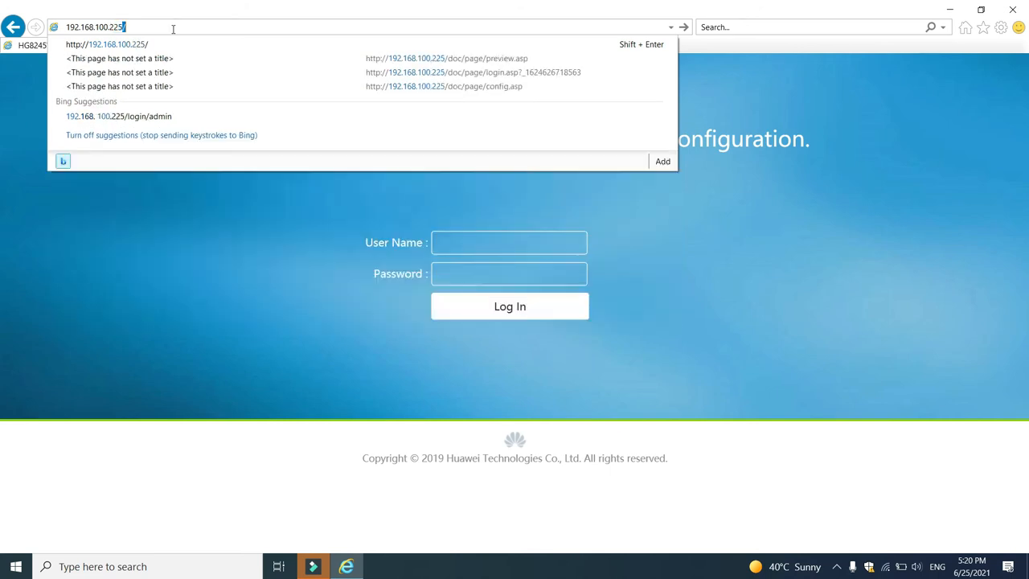
key(Return)
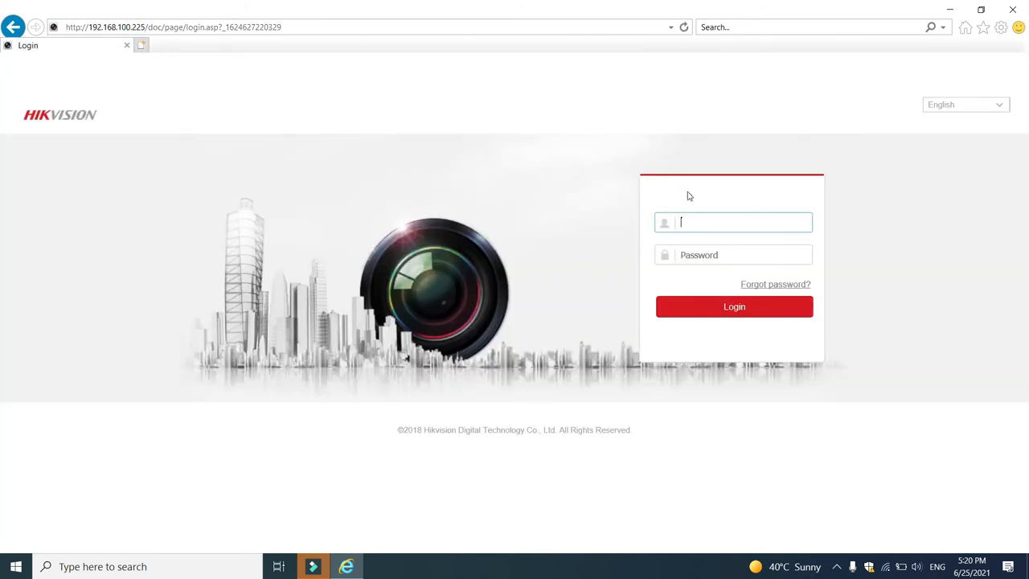
key(Tab)
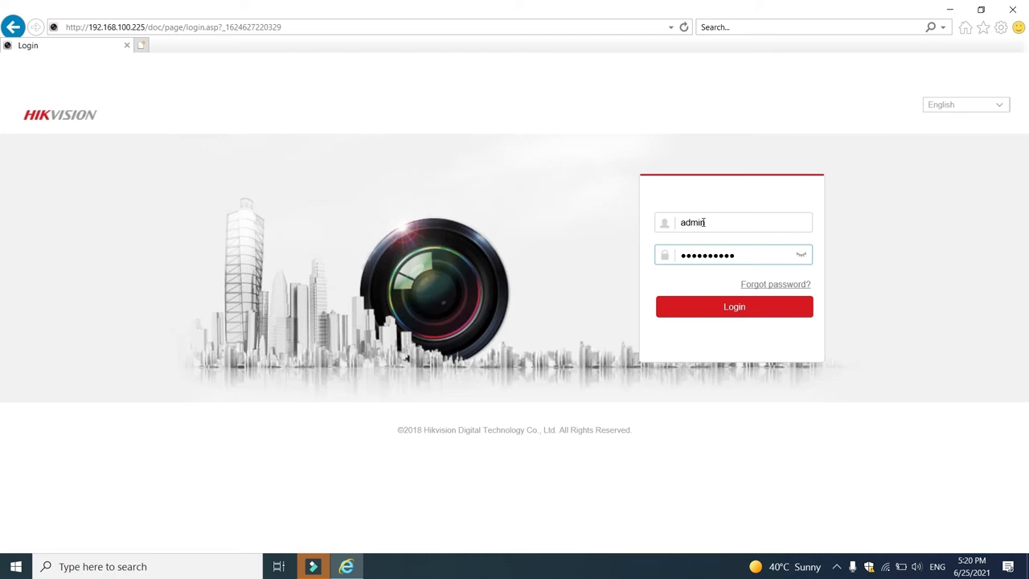
key(Return)
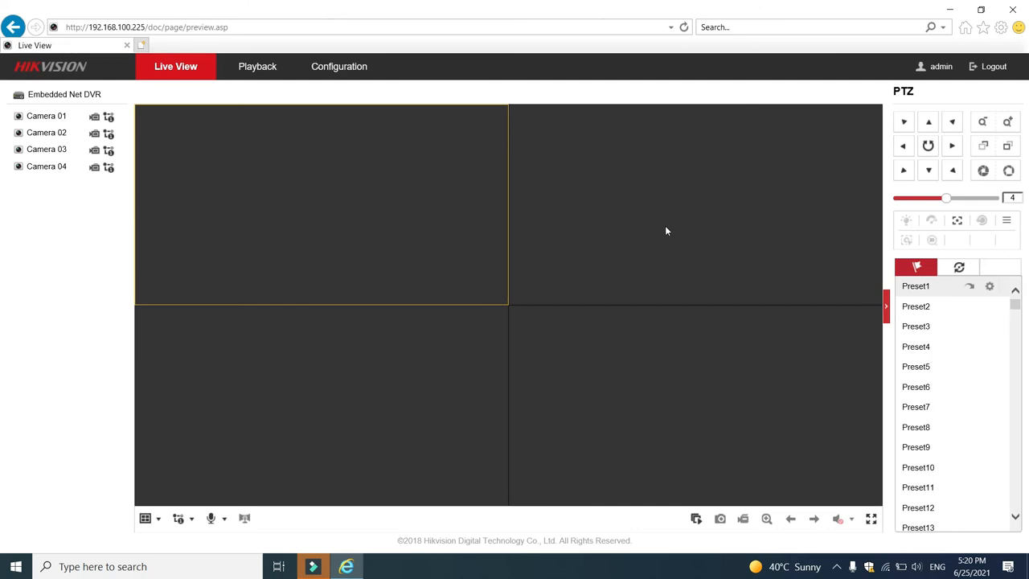
Step: Go to Configuration > Network > Basic Settings > DDNS and enable DDNS
click(357, 69)
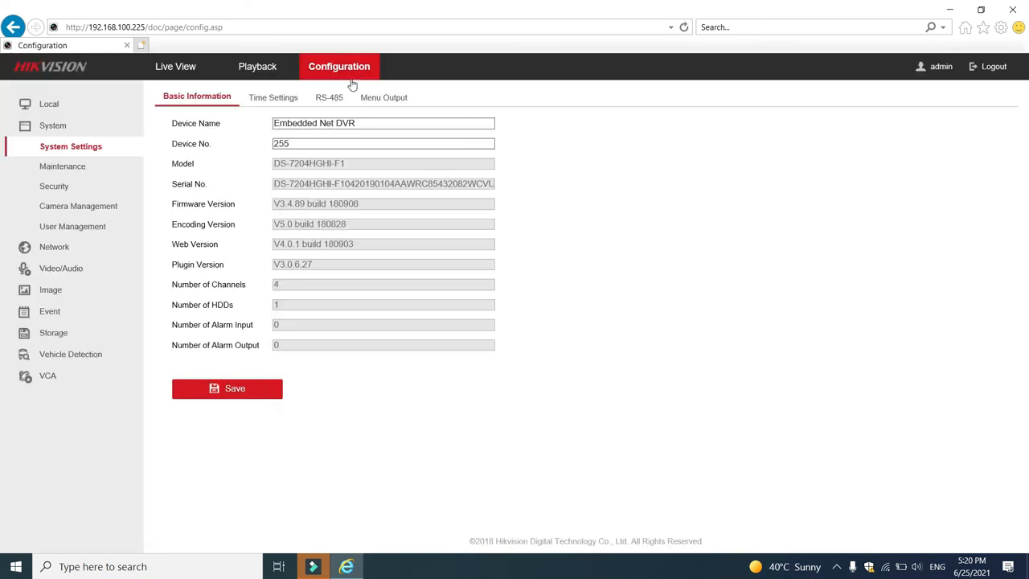
click(82, 251)
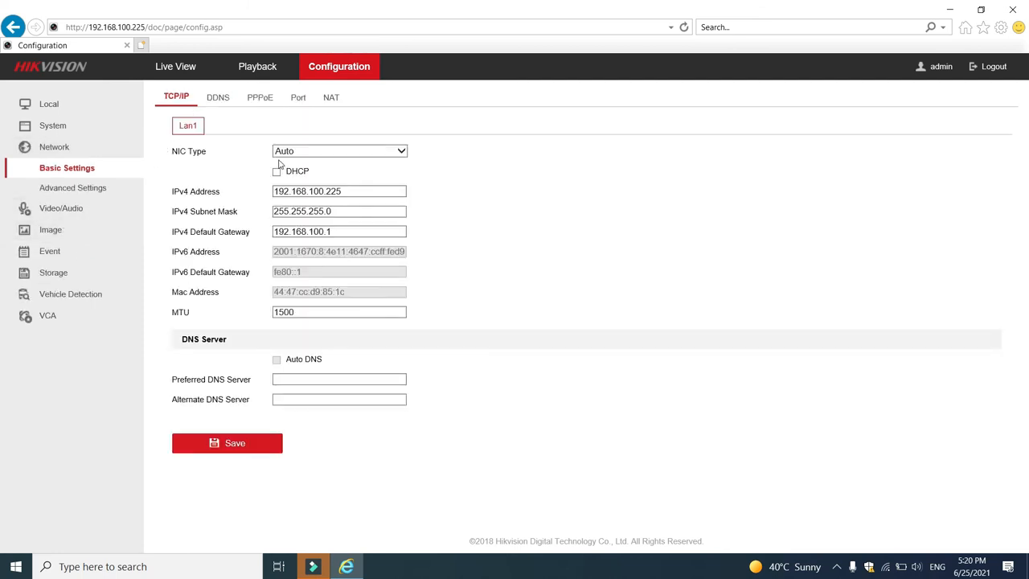
click(217, 98)
click(176, 128)
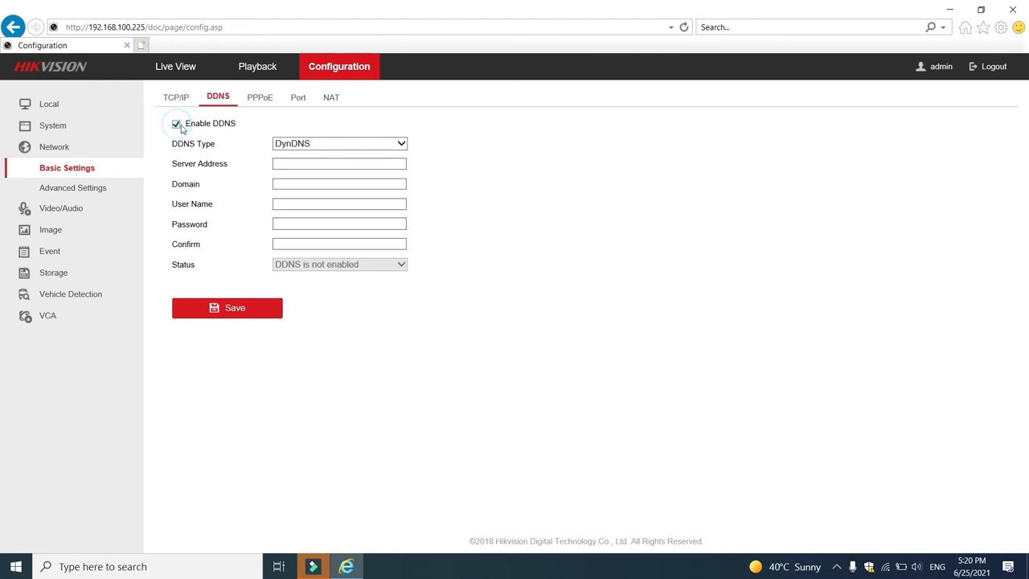
Step: Paste the dyndns.org domain and set the server address to members.dyndns.org
click(284, 163)
click(281, 185)
right_click(280, 186)
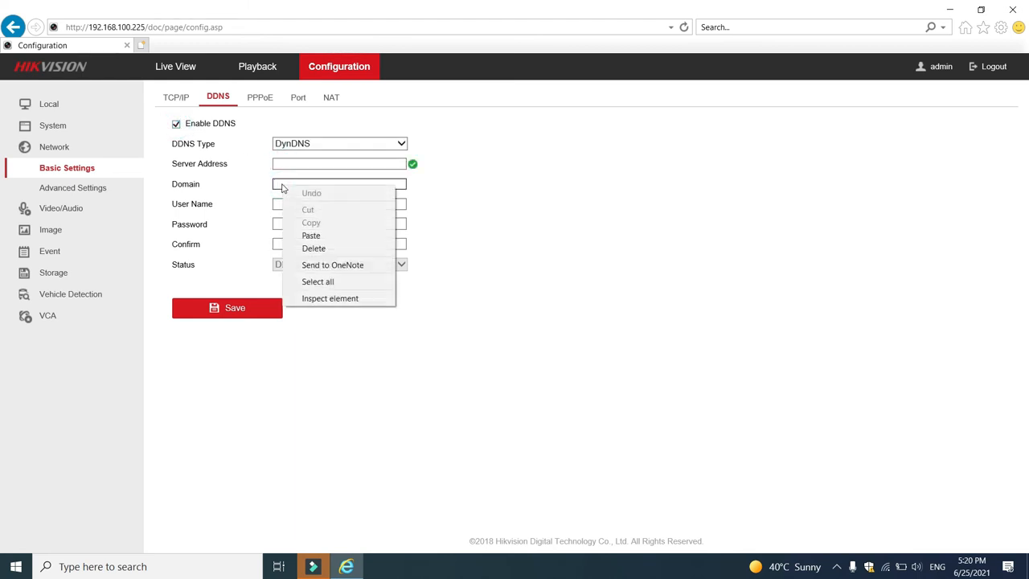
click(309, 235)
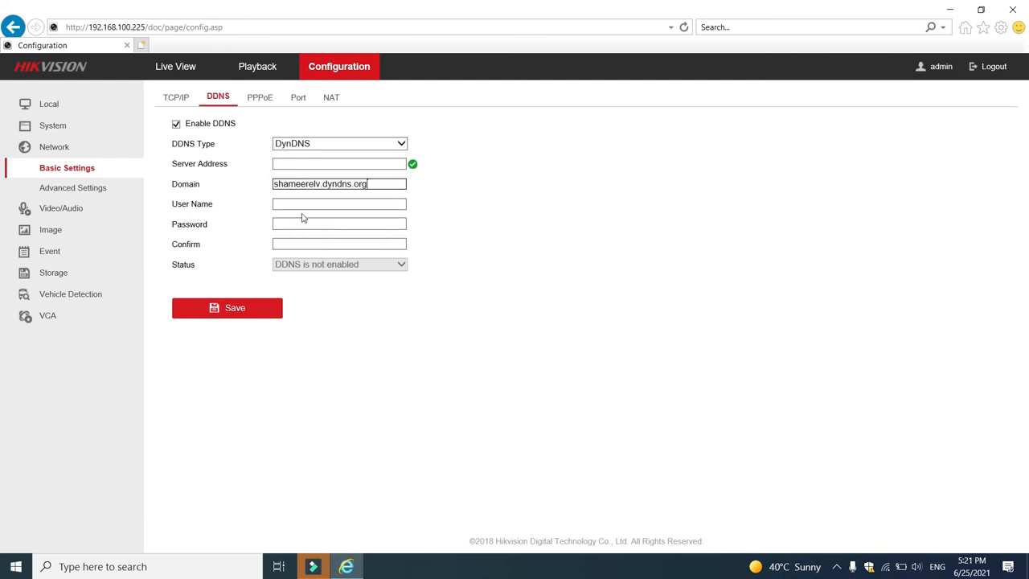
click(292, 164)
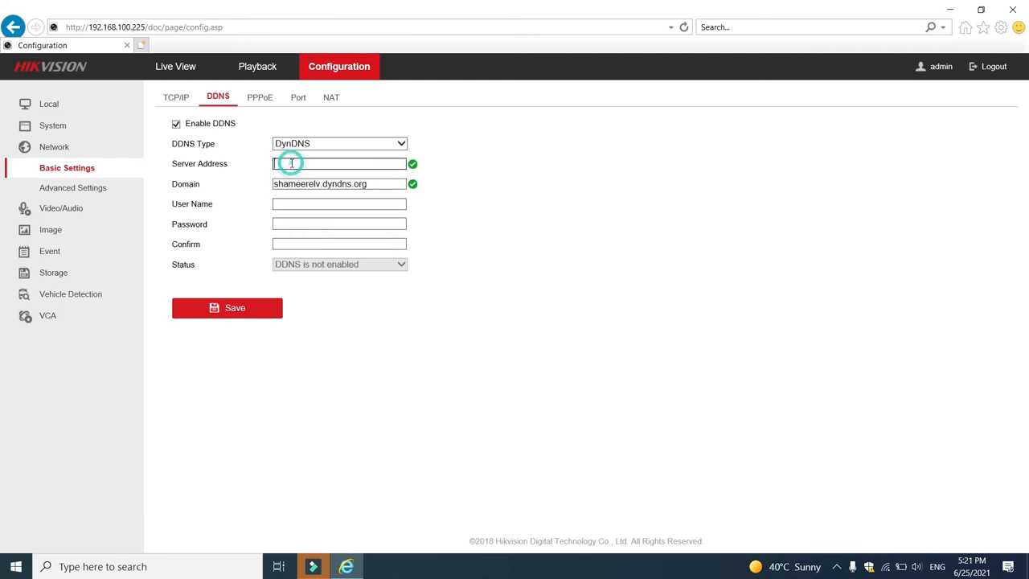
text(members)
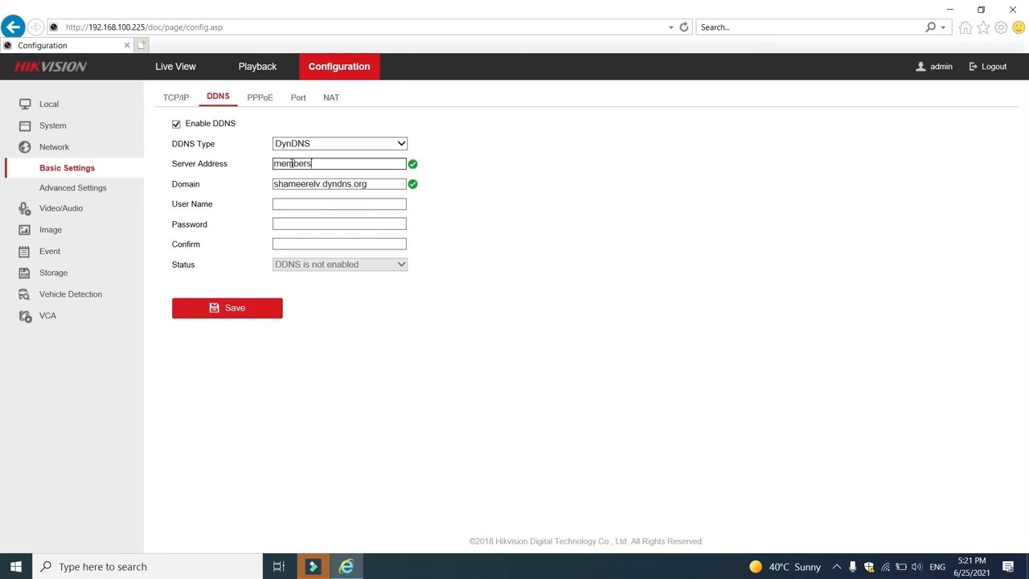
text(.dyndns.org)
Step: Enter the DynDNS user name, password and confirmation, then save
click(319, 202)
text(sham)
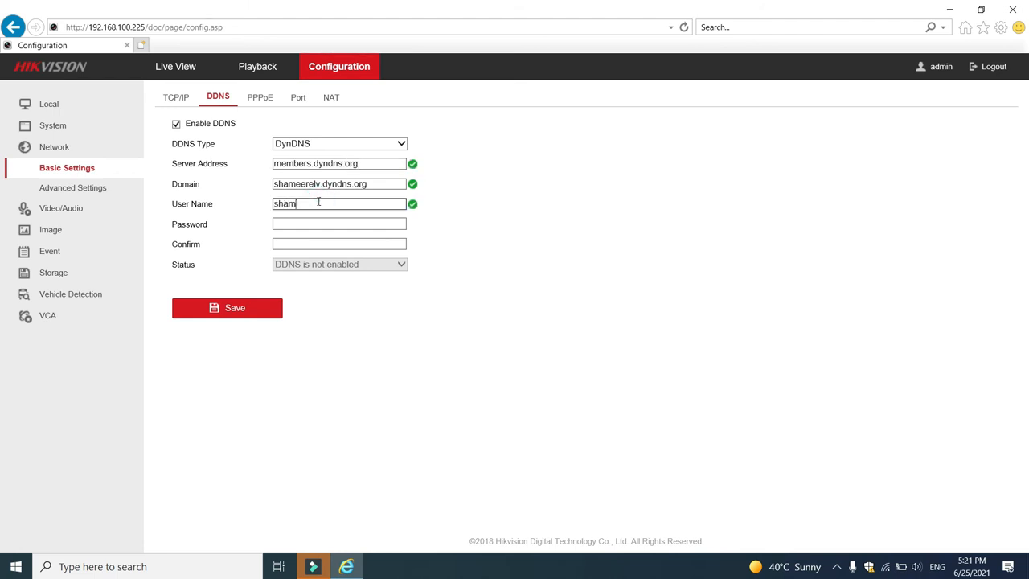
text(eerelv)
click(326, 222)
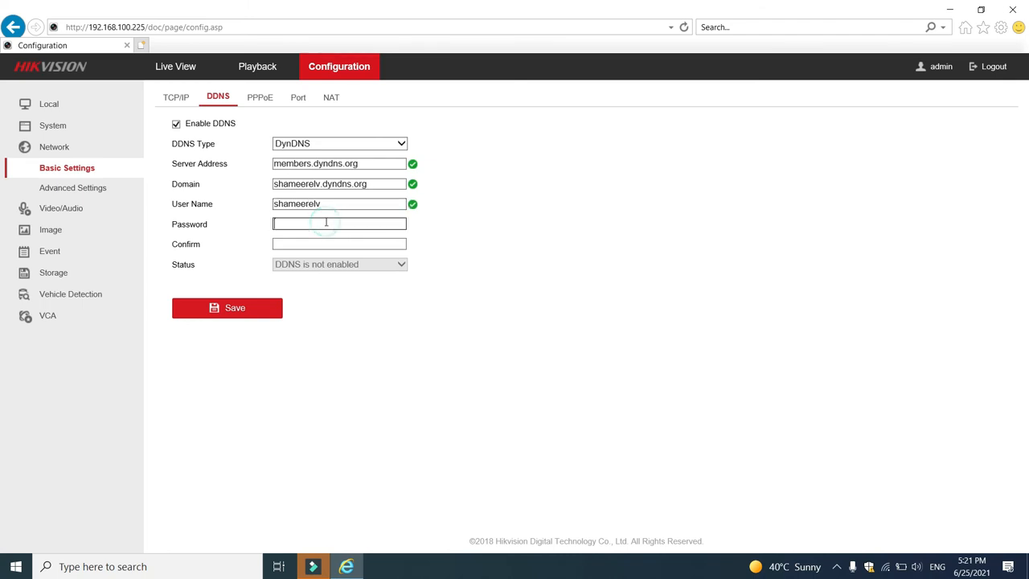
text(••)
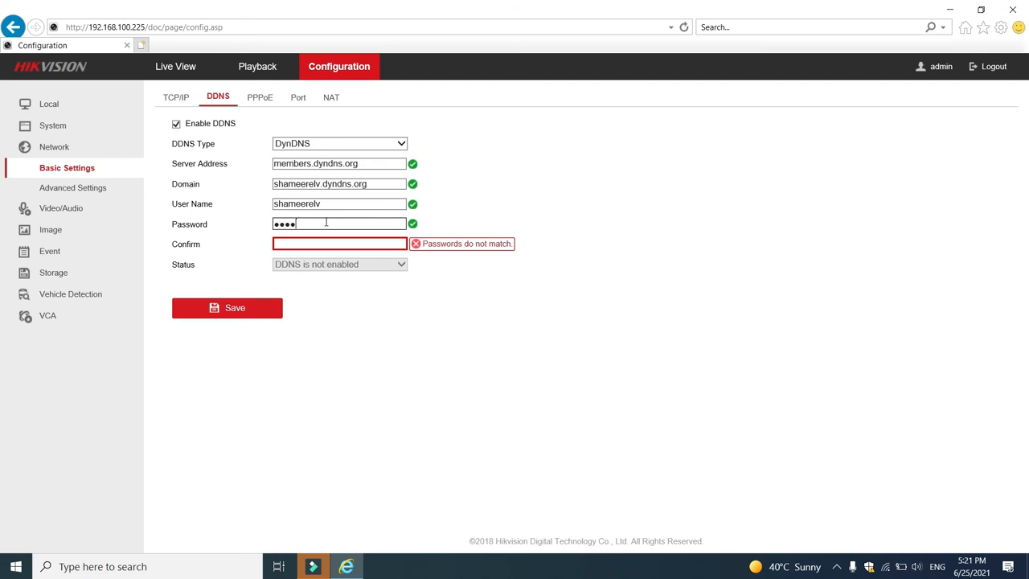
text(••••••••)
click(329, 244)
text(••••••••••)
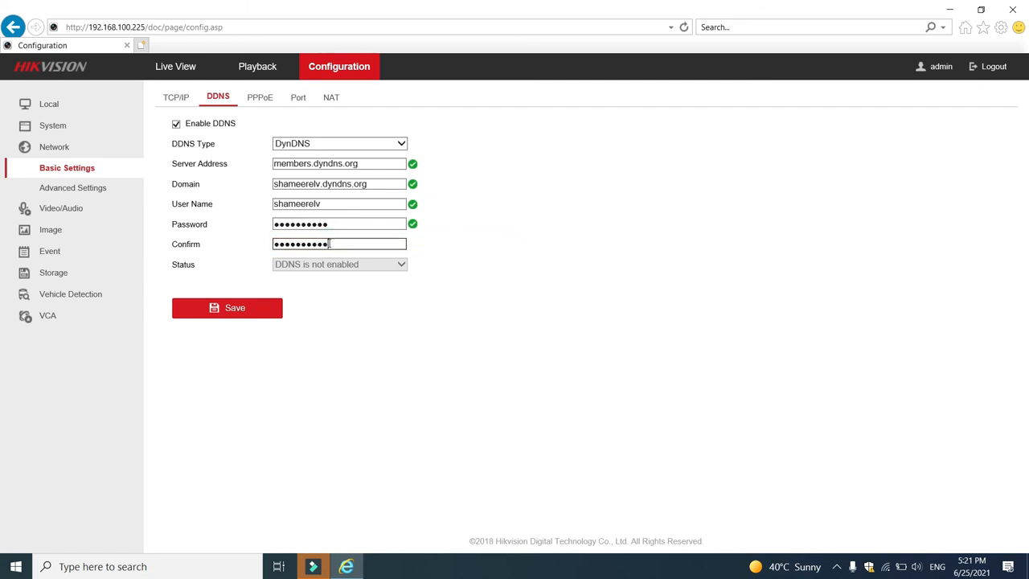
click(264, 316)
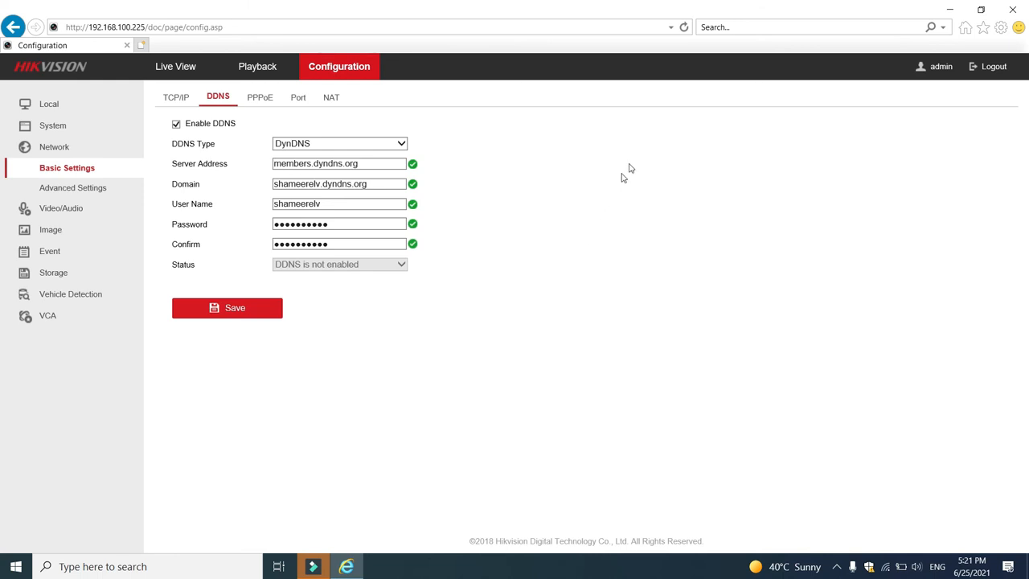
Step: Reload the DVR configuration to confirm the DDNS status reads connecting
click(683, 28)
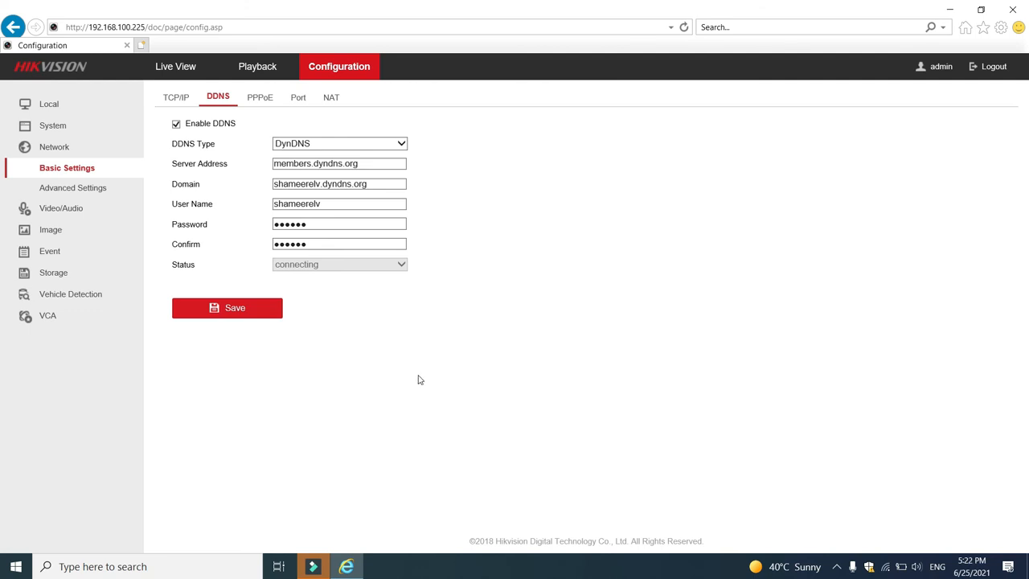
click(418, 379)
click(333, 76)
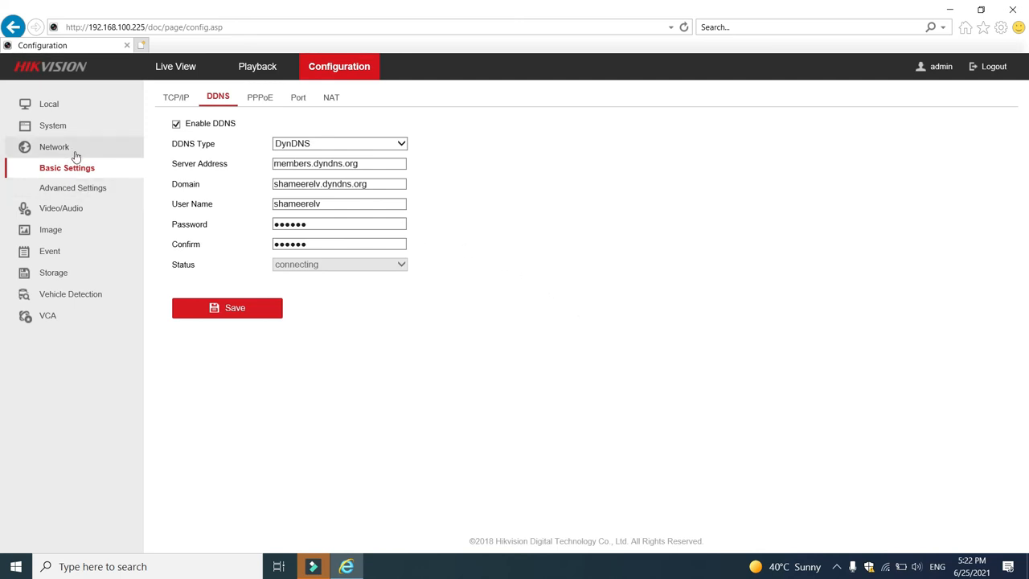
click(247, 29)
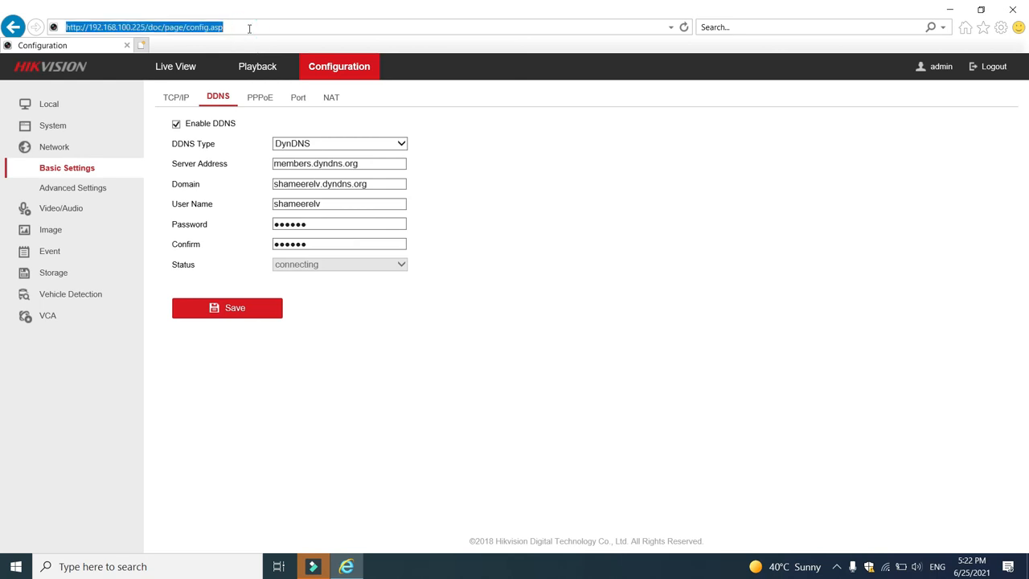
Step: Log out of the DVR and close Internet Explorer
click(993, 69)
click(524, 355)
click(221, 27)
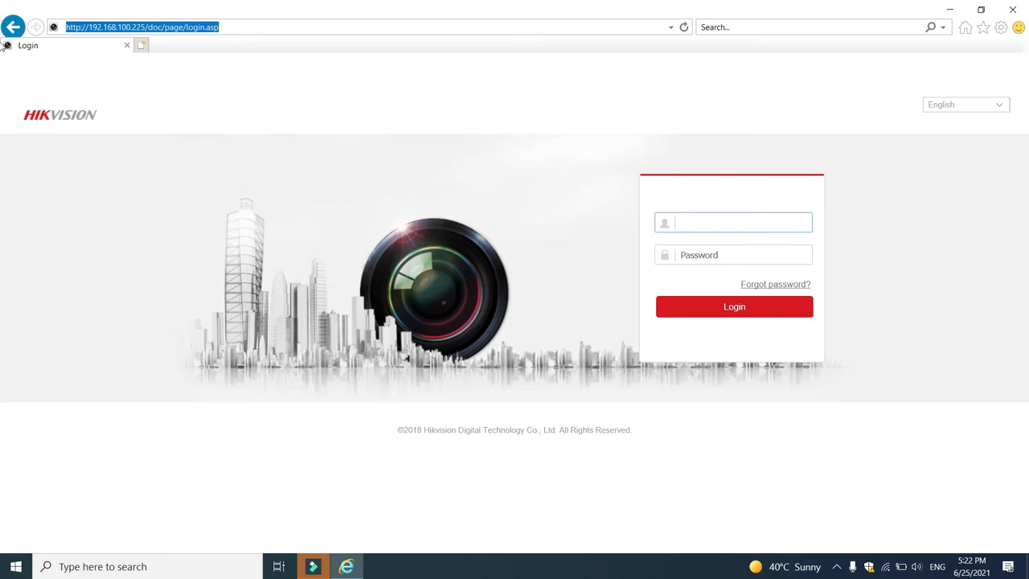
click(1012, 9)
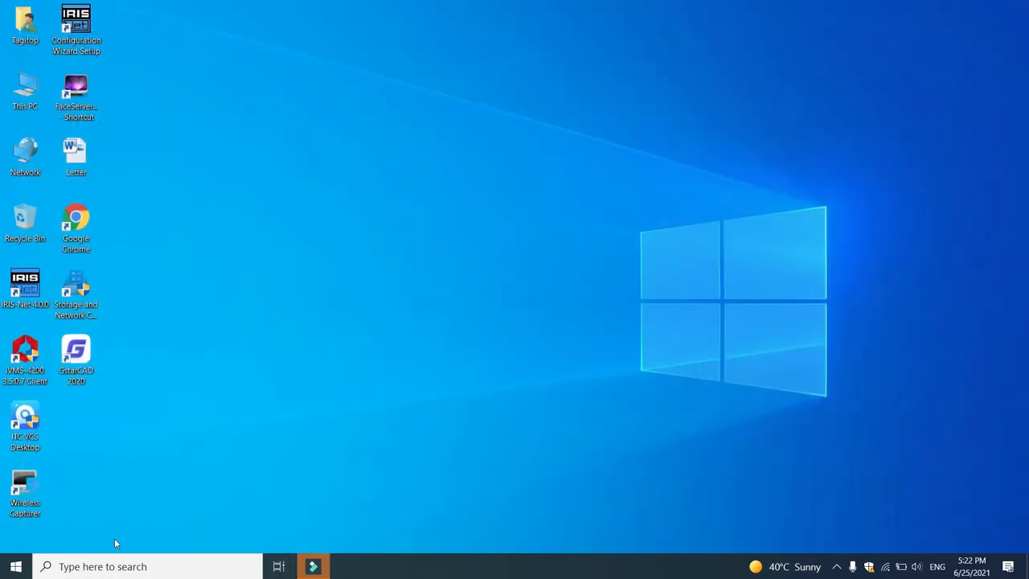
Step: Relaunch Internet Explorer by searching 'inter' in Windows search
click(131, 567)
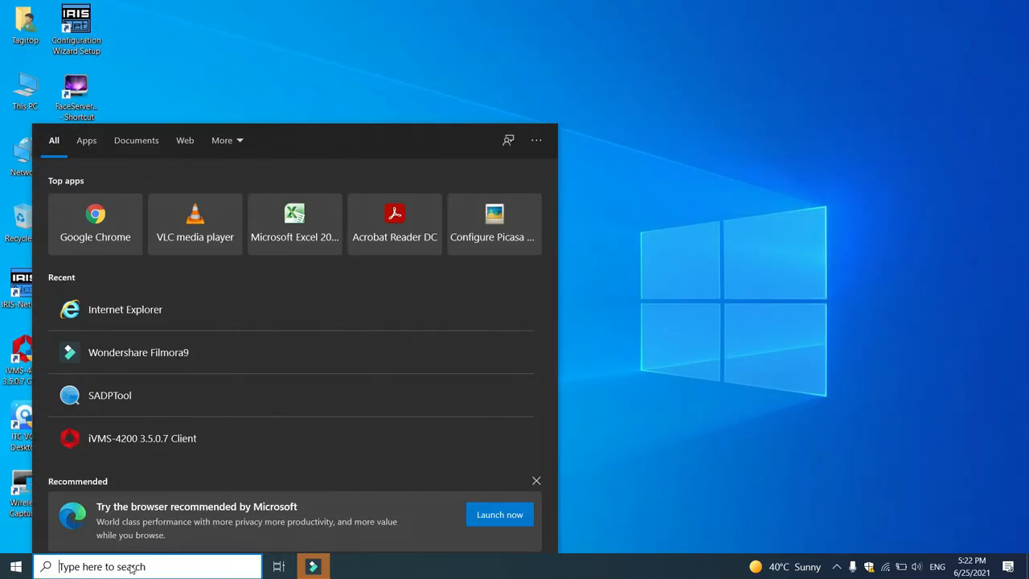
text(inter)
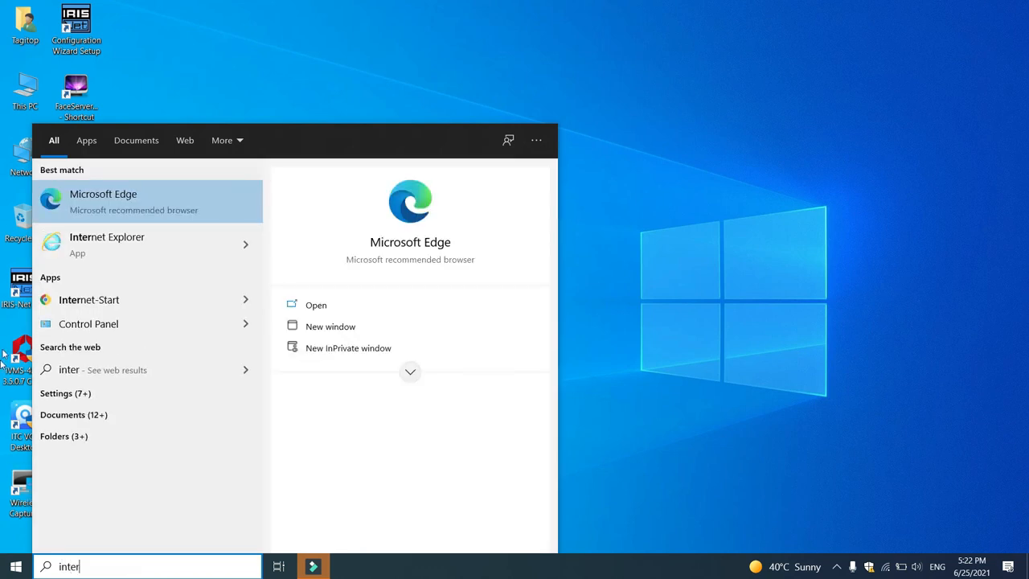
click(122, 238)
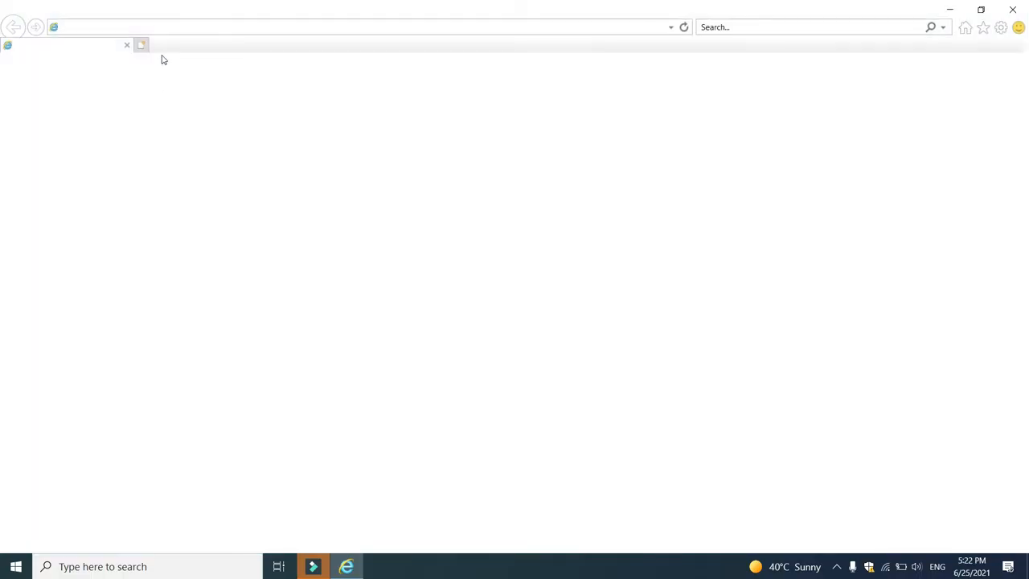
click(140, 28)
Step: Browse to the DVR through its http dyndns.org address
key(BackSpace)
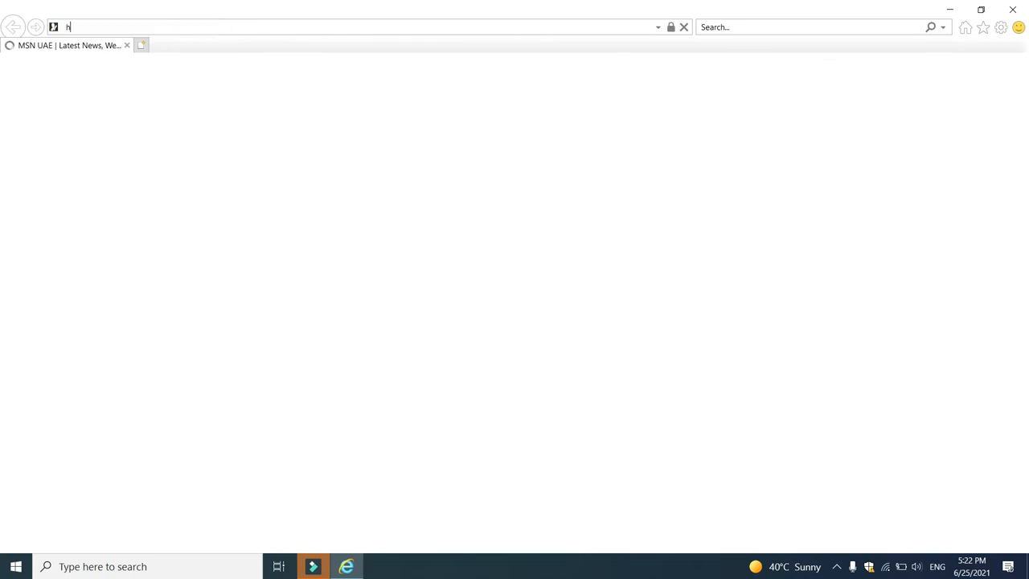
text(http://)
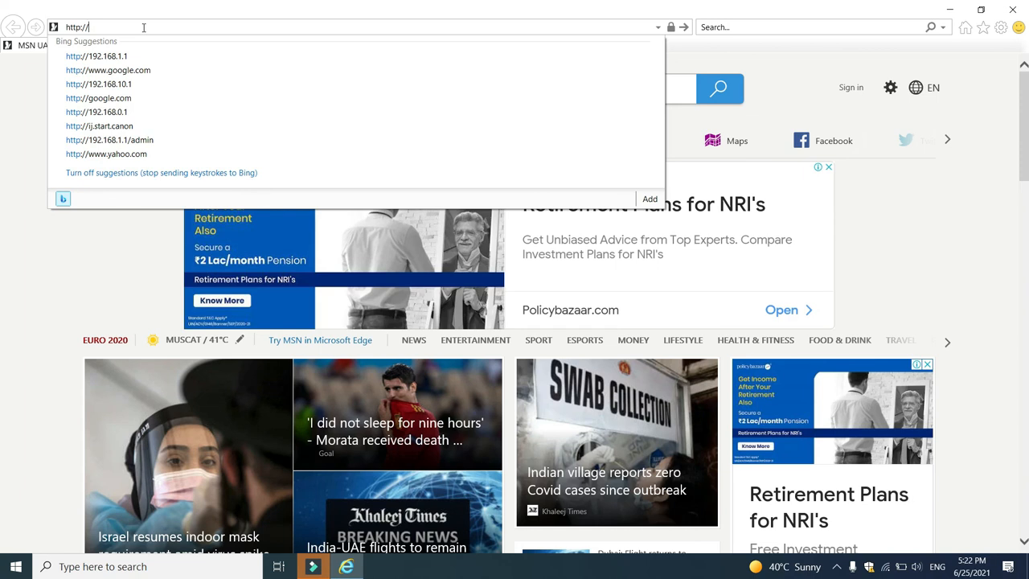
text(s)
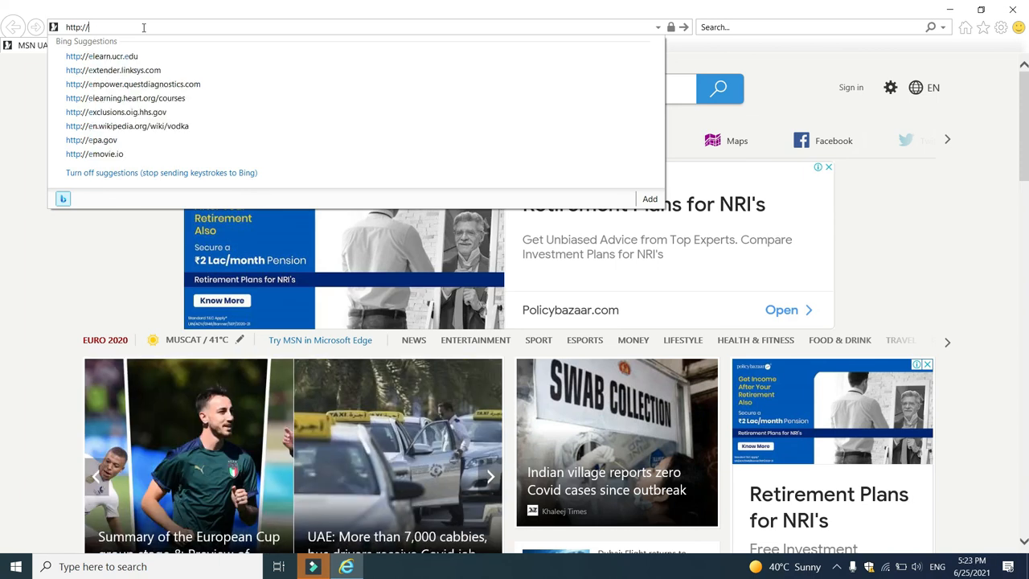
text(hameer)
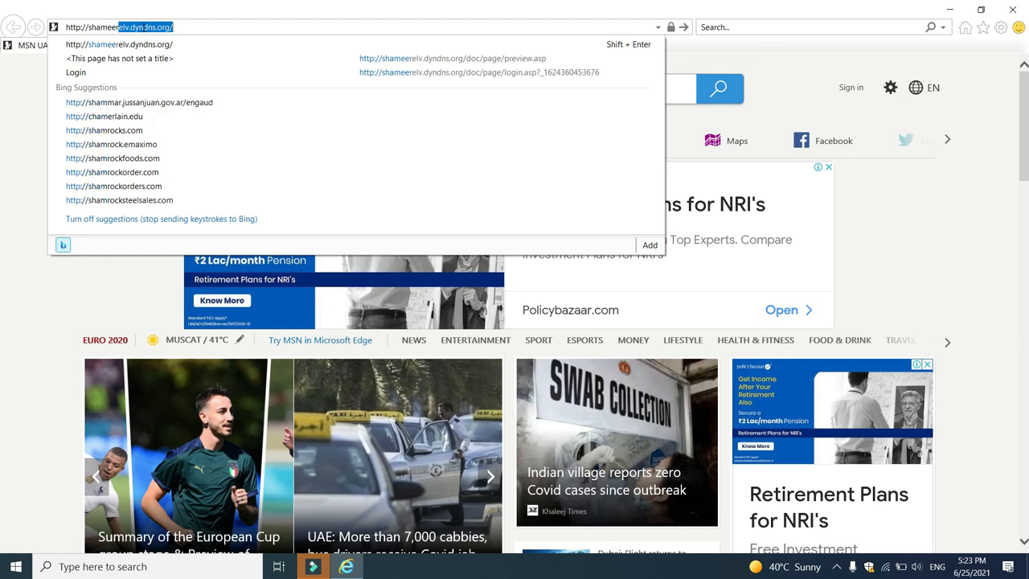
text(elv.)
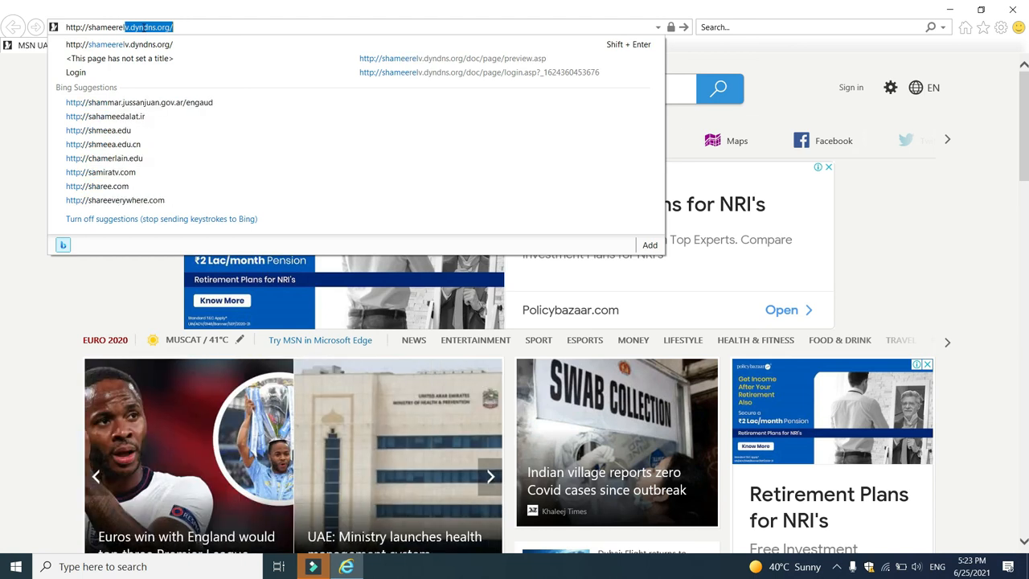
text(dyndns.)
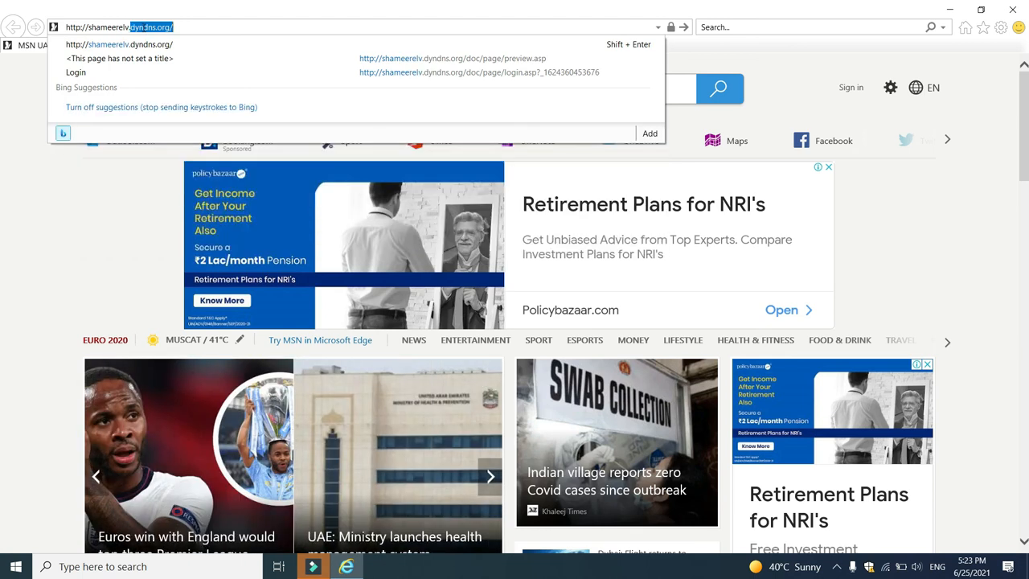
text(org)
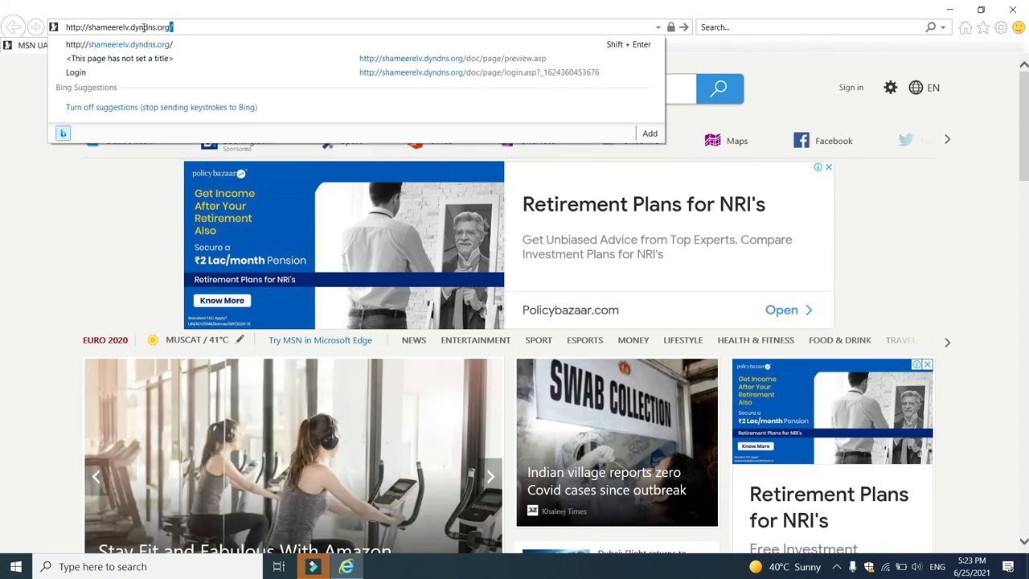
key(Return)
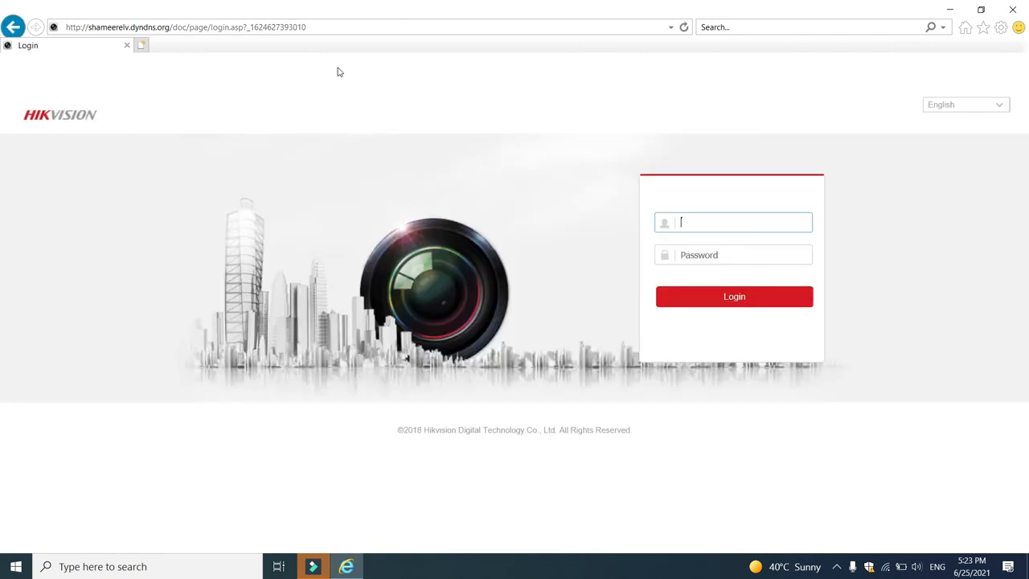
click(337, 29)
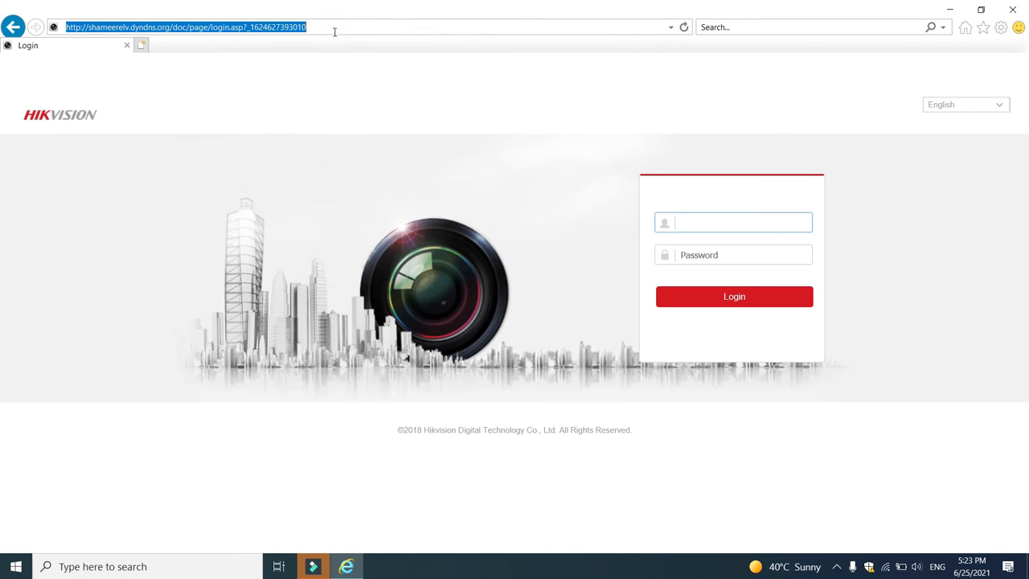
Step: Enter user name admin and the DVR password on the login page
click(726, 228)
text(admin)
key(Tab)
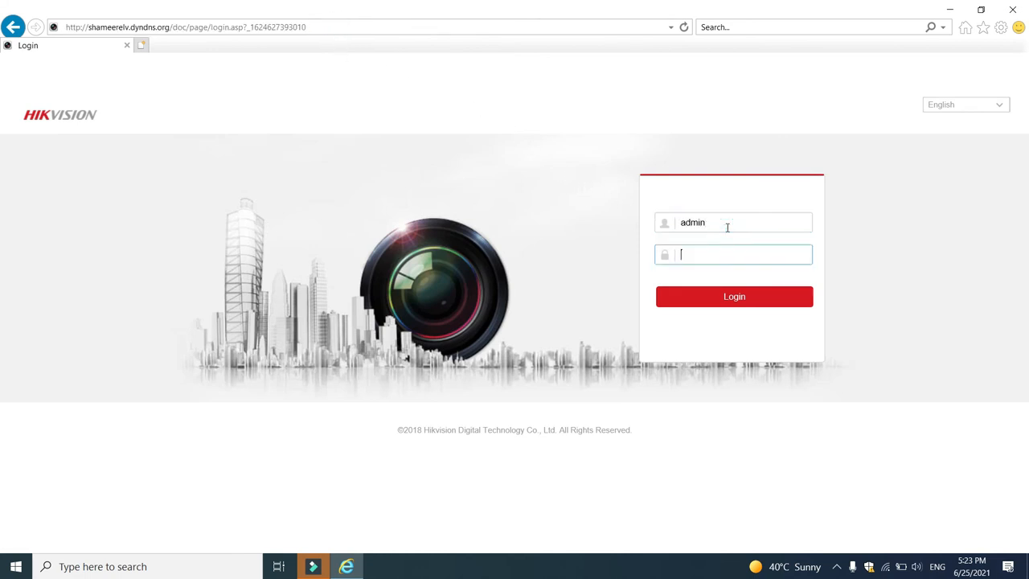
text(••••••••••)
Step: Log in via dyndns.org, view Network Basic Settings > DDNS, then log out
click(738, 299)
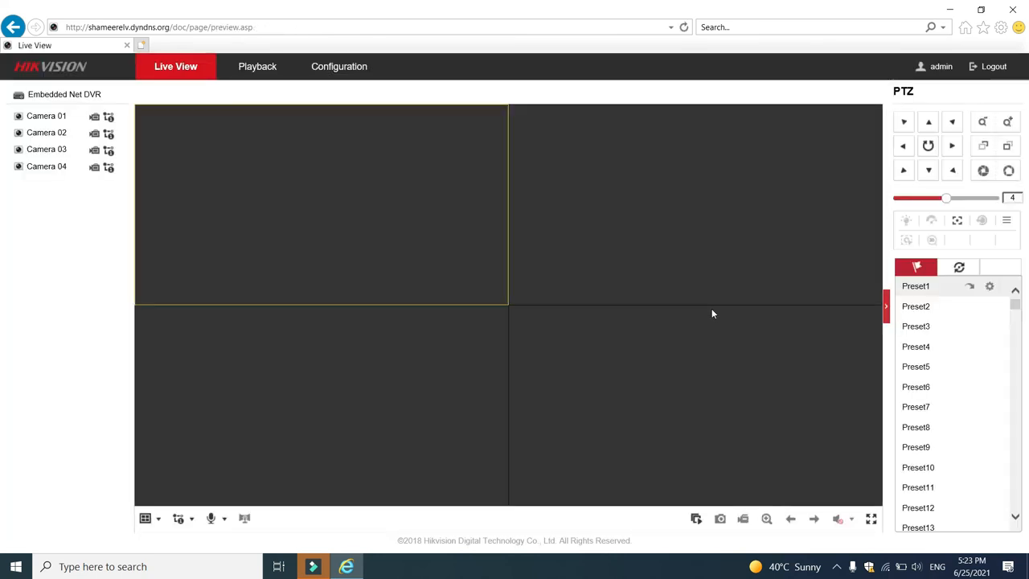
click(329, 68)
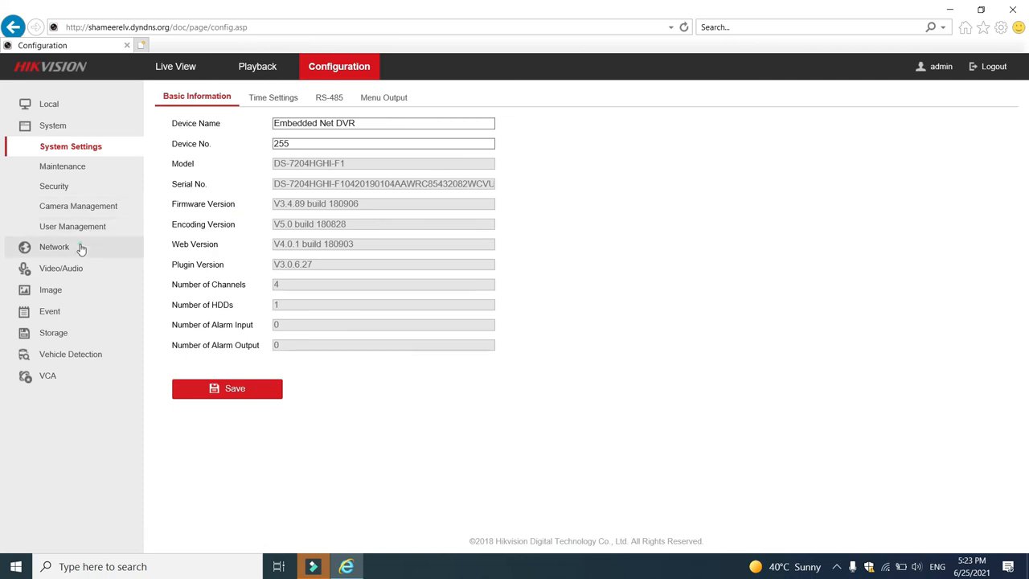
click(80, 249)
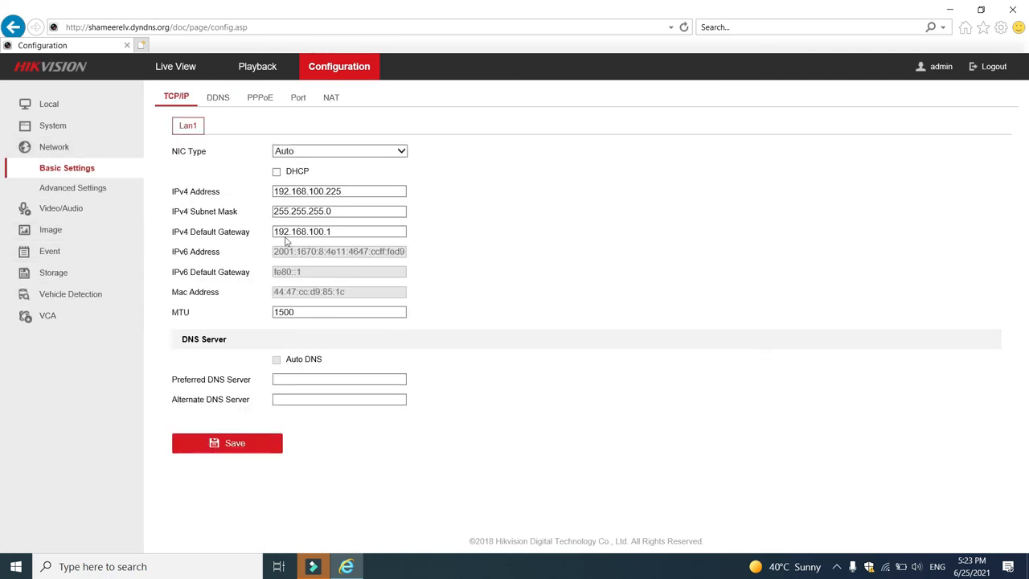
click(223, 103)
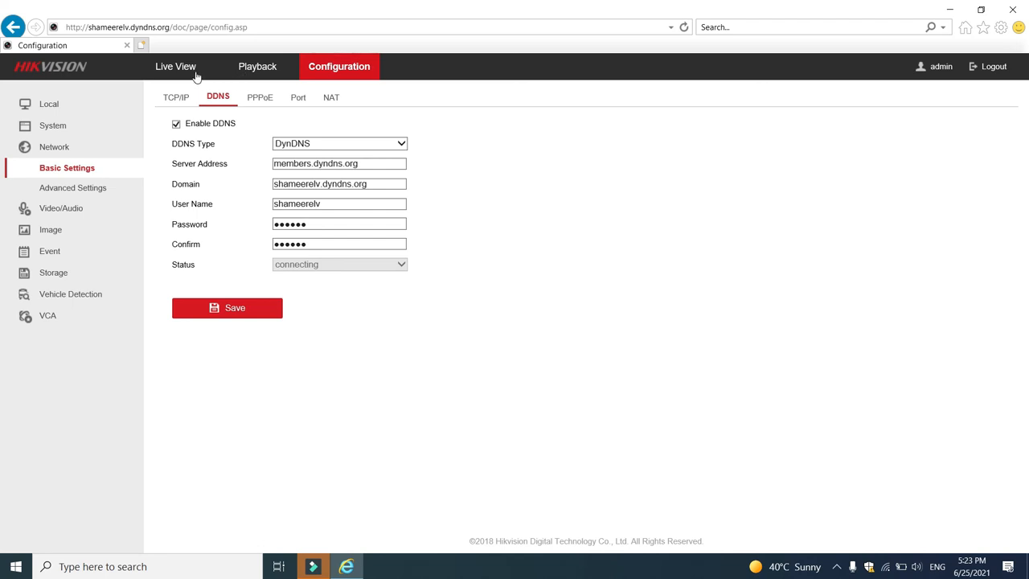
click(995, 68)
click(523, 351)
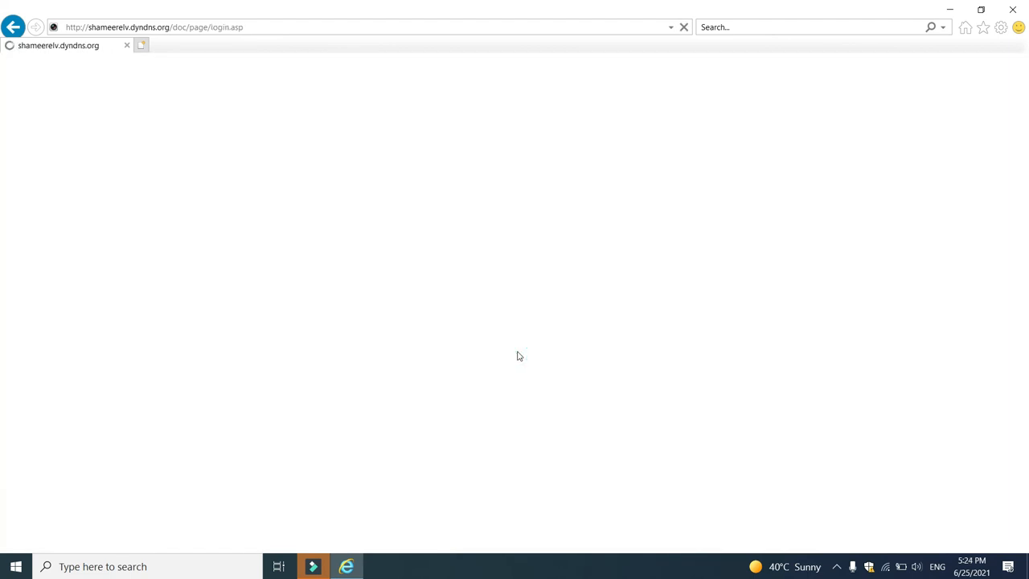